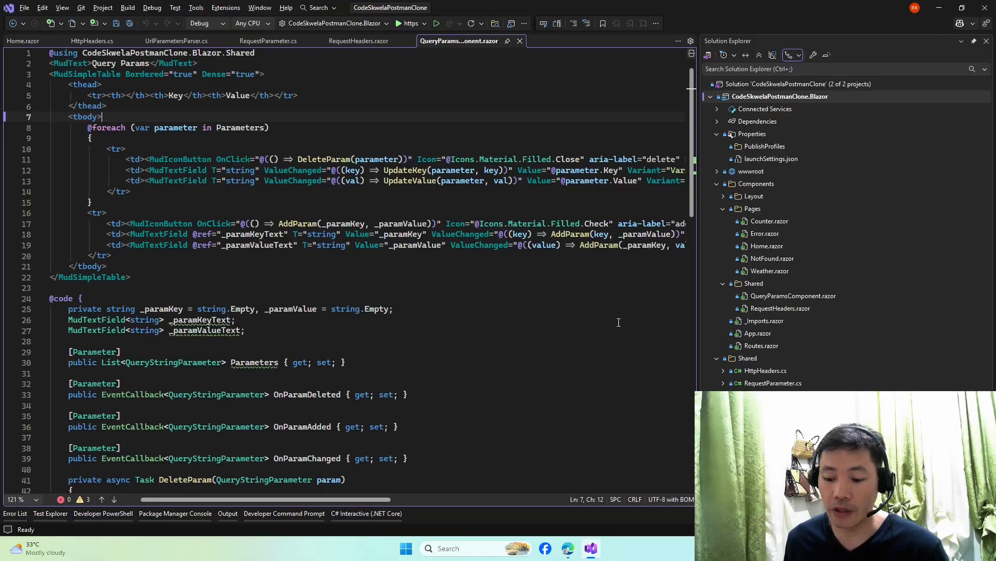
- Bring the Edge window with the Azure free account page to the front
{"action": "left_click", "coordinate": [570, 546]}
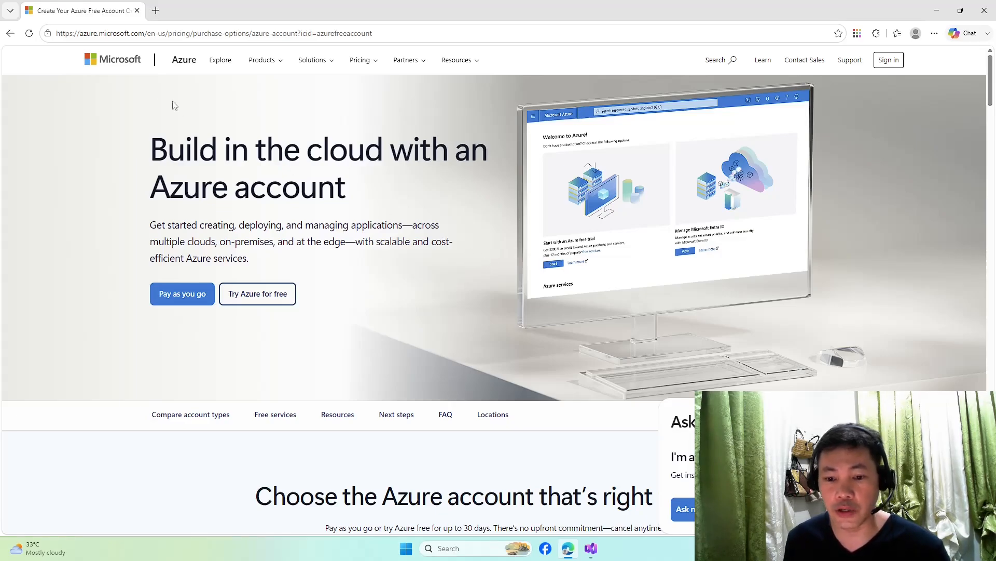
- Look over the azure.microsoft.com address, then switch back to Visual Studio through Task View
{"action": "left_click", "coordinate": [145, 33]}
{"action": "left_click_drag", "start_coordinate": [145, 33], "coordinate": [42, 54]}
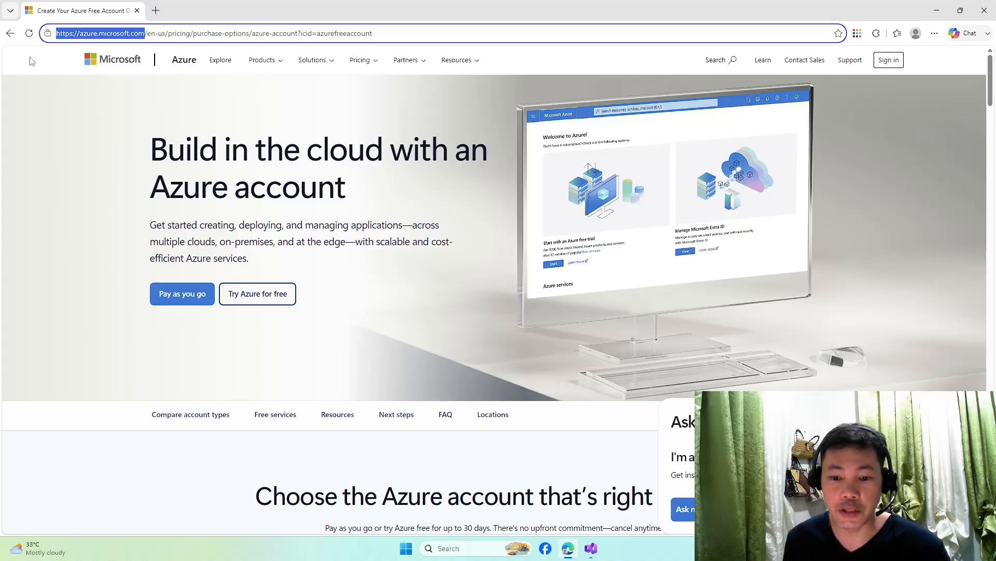
{"action": "left_click", "coordinate": [383, 242]}
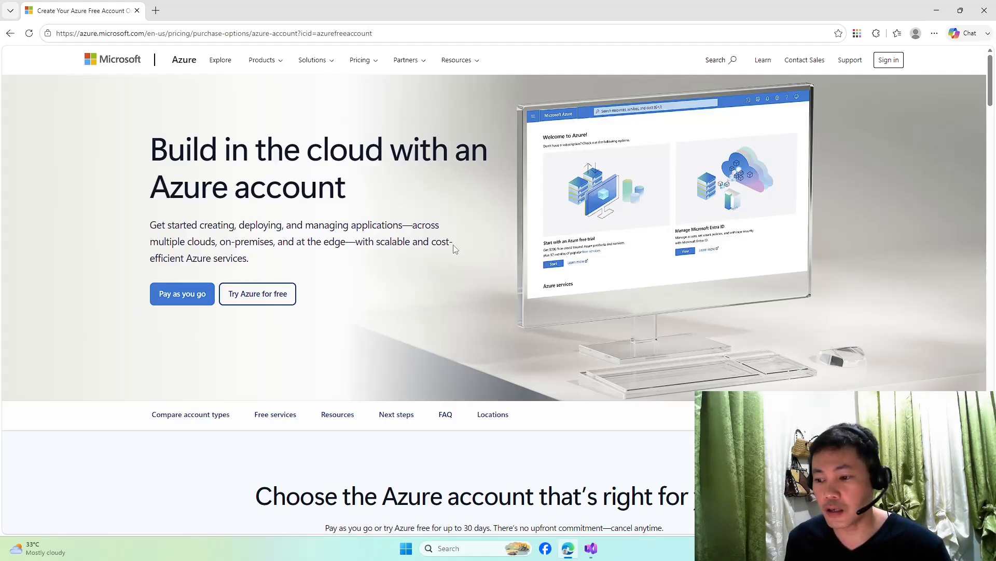
{"action": "key", "text": "super+Tab"}
{"action": "left_click", "coordinate": [633, 208]}
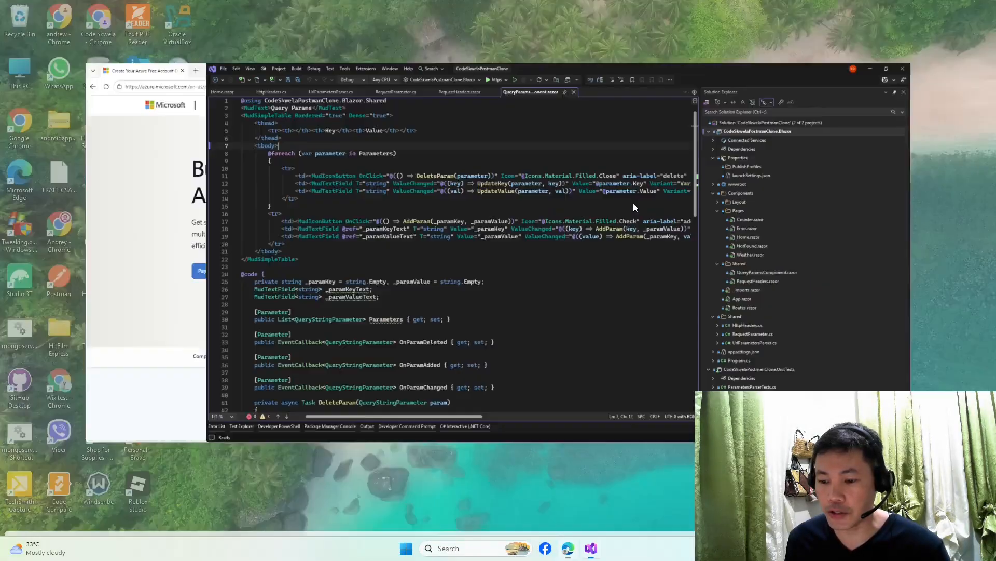
- Maximize Visual Studio and narrow Solution Explorer to widen the code area
{"action": "key", "text": "super+Up"}
{"action": "left_click", "coordinate": [598, 254]}
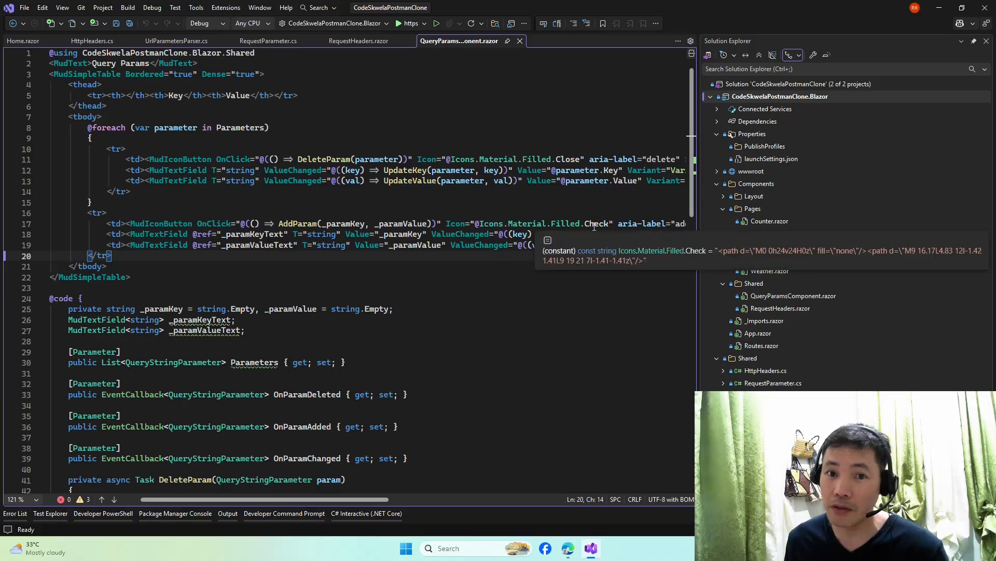
{"action": "left_click", "coordinate": [555, 330]}
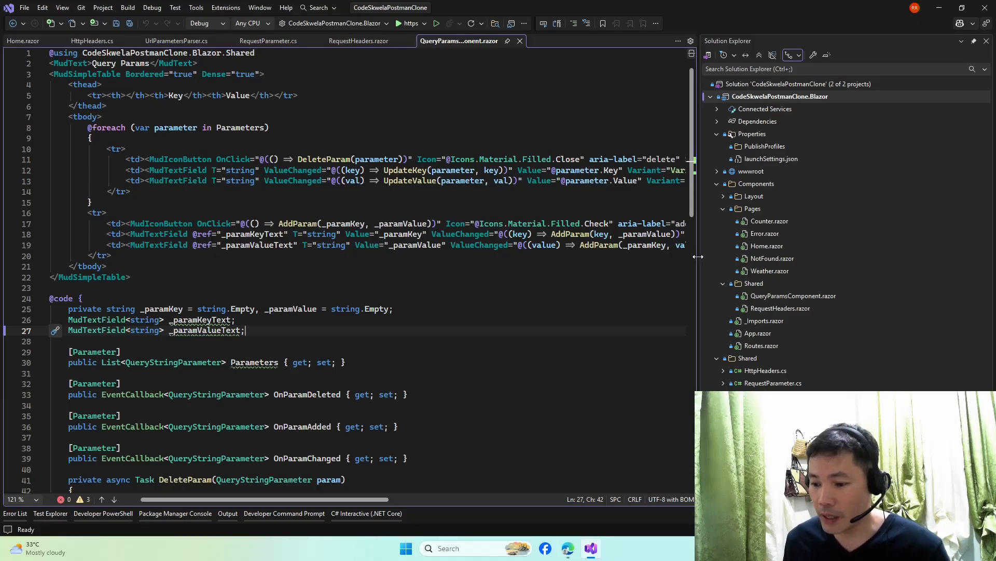
{"action": "left_click_drag", "start_coordinate": [698, 257], "coordinate": [784, 253]}
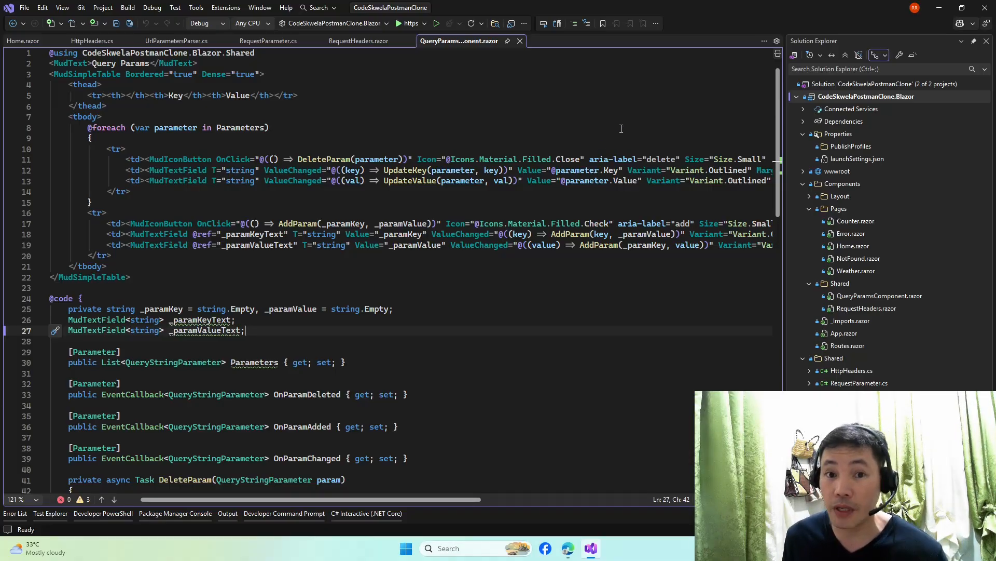
{"action": "left_click", "coordinate": [654, 130]}
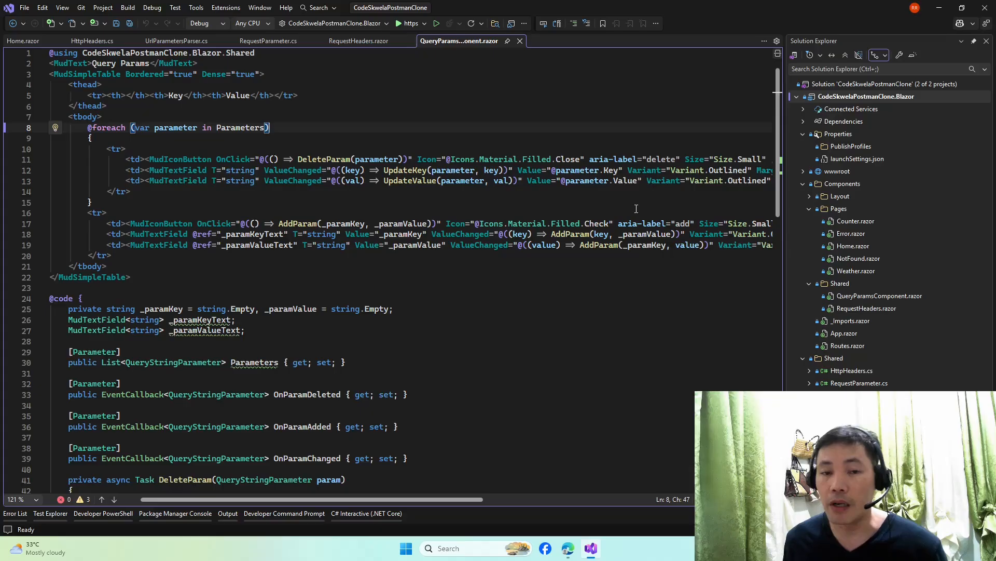
{"action": "key", "text": "Up"}
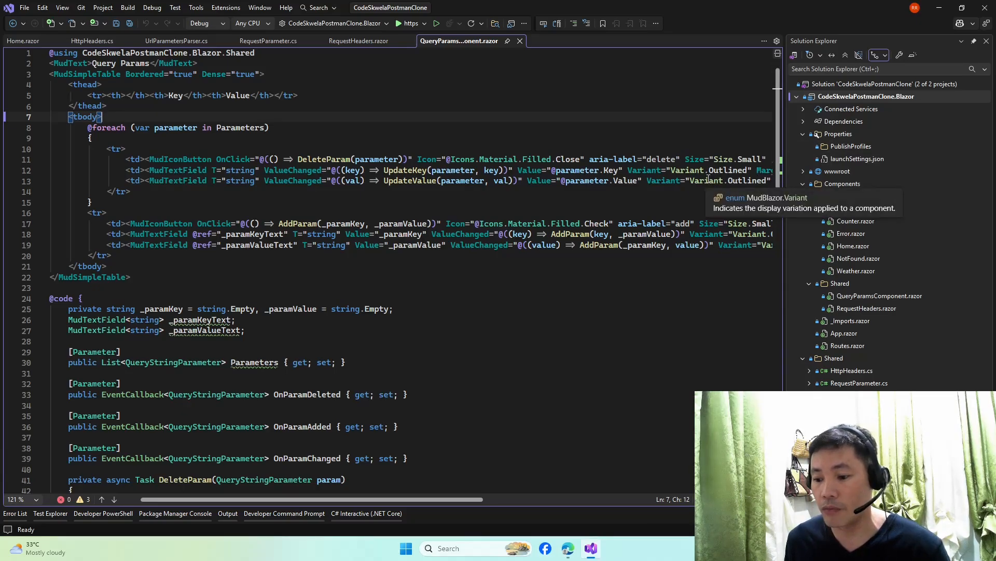
{"action": "left_click", "coordinate": [673, 96]}
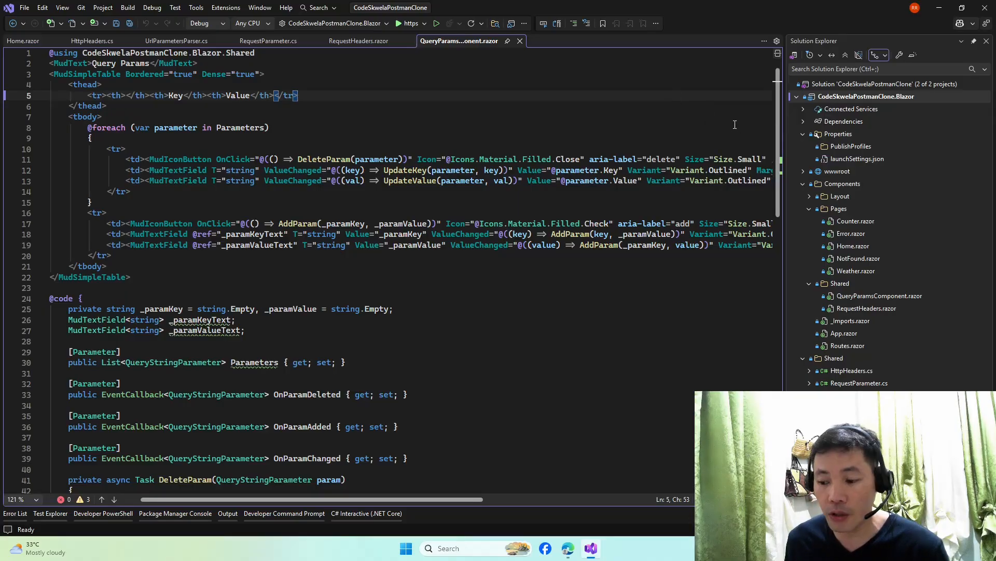
{"action": "right_click", "coordinate": [844, 98]}
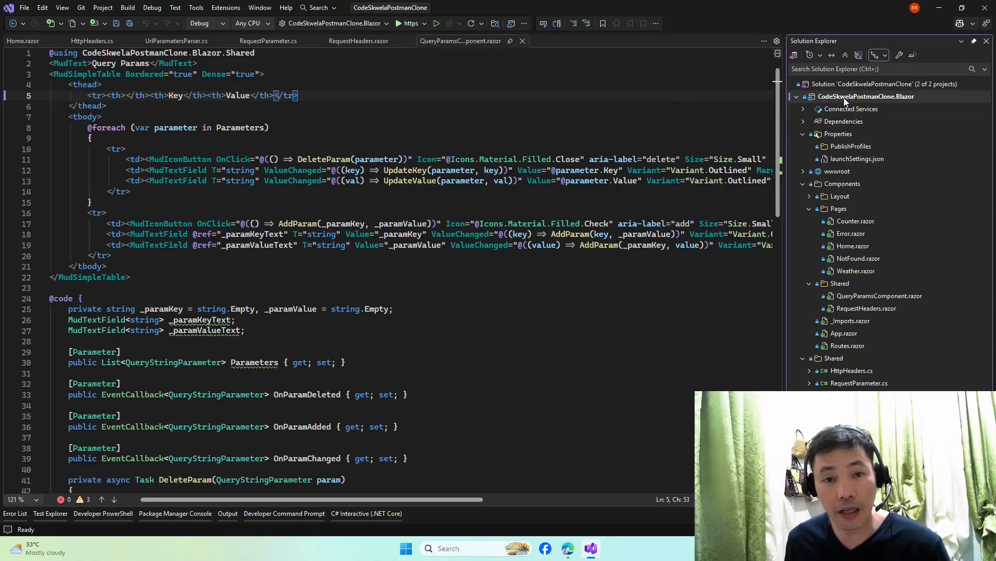
{"action": "left_click", "coordinate": [707, 117]}
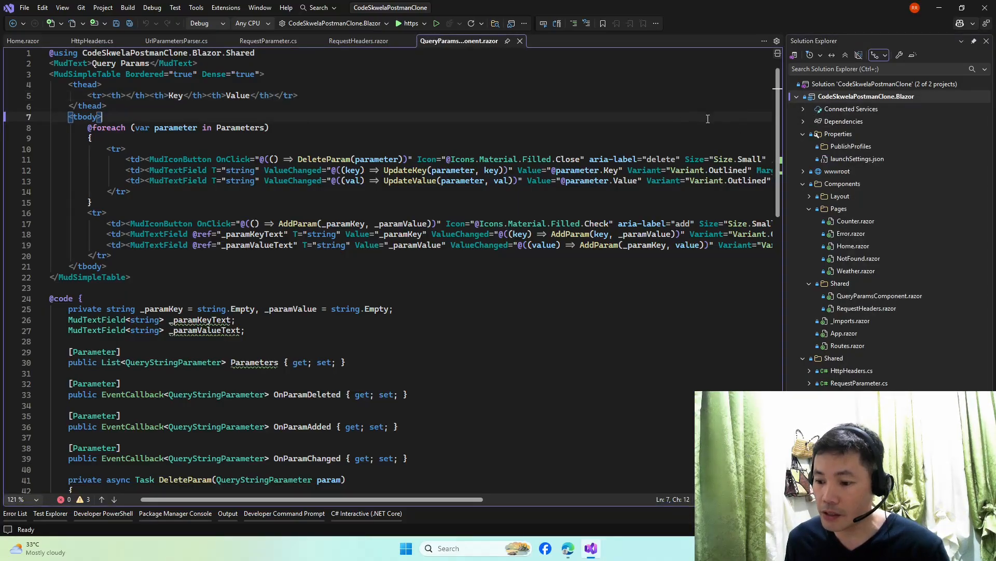
- Publish CodeSkwelaPostmanClone.Blazor to Azure, choosing Azure App Service (Linux) as the target
{"action": "right_click", "coordinate": [880, 101]}
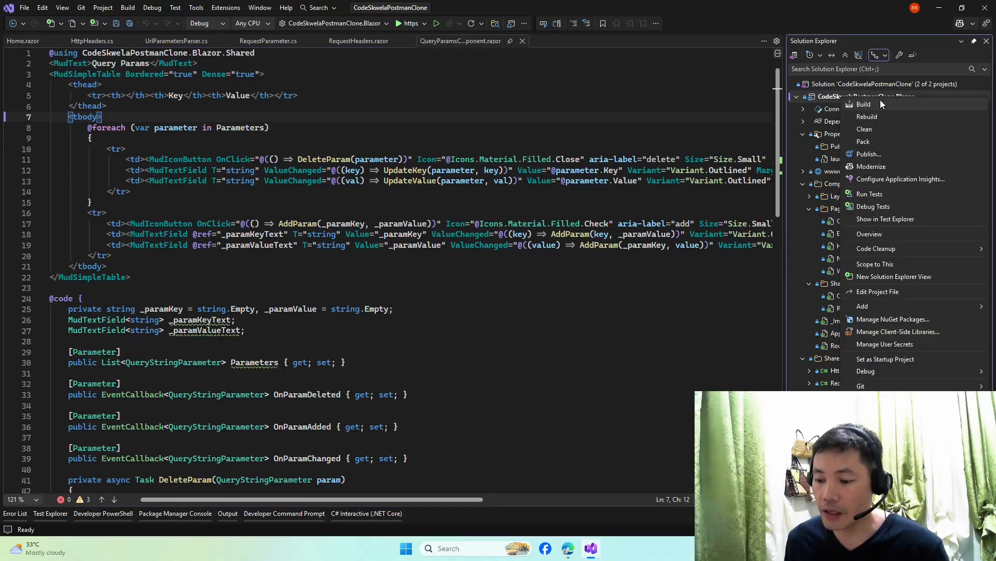
{"action": "left_click", "coordinate": [892, 153]}
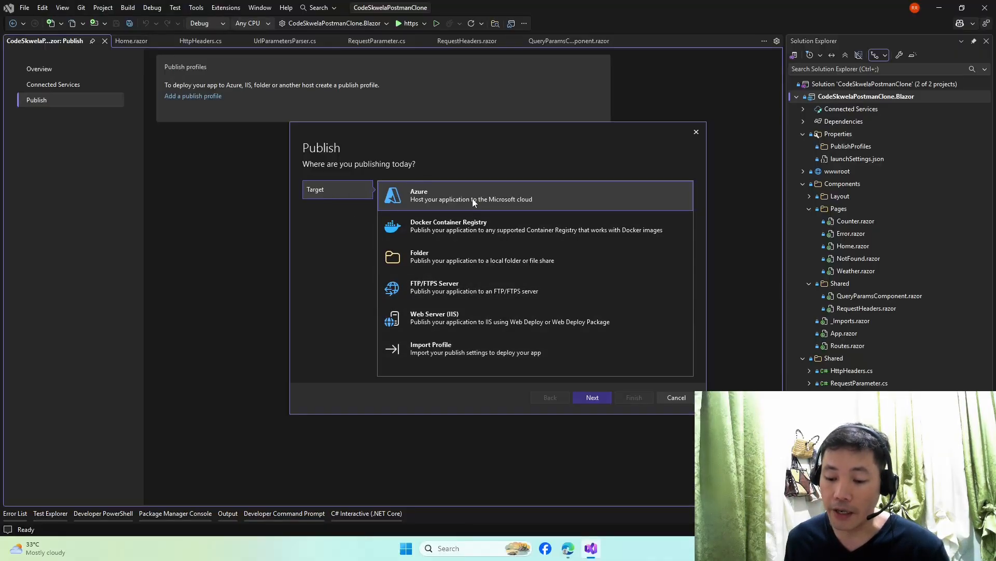
{"action": "left_click", "coordinate": [592, 397]}
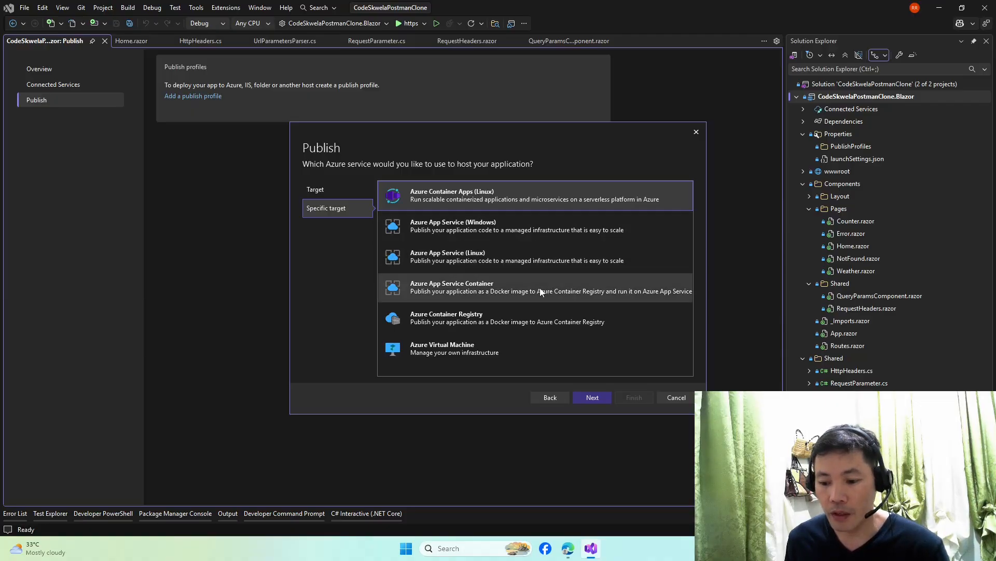
{"action": "left_click", "coordinate": [521, 258]}
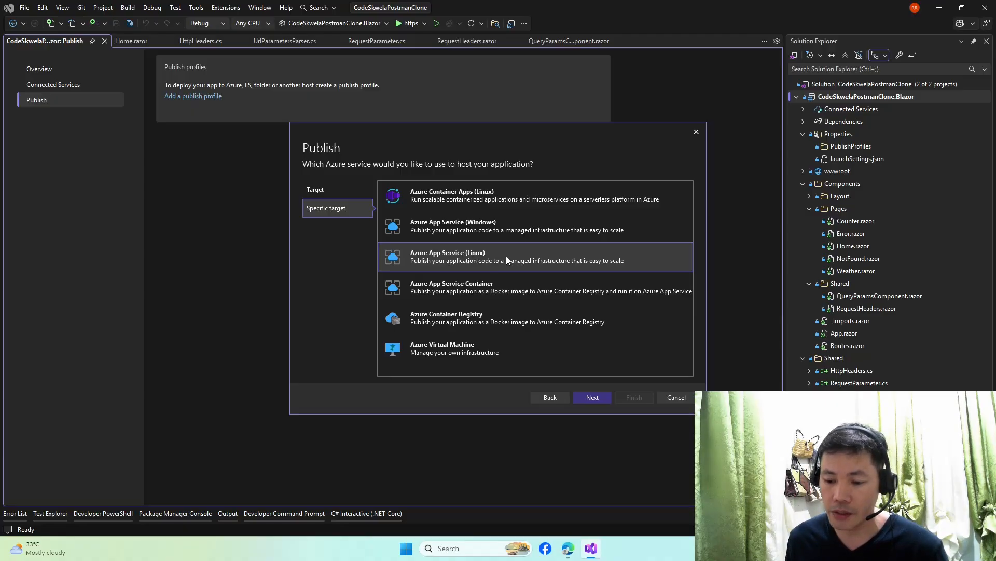
{"action": "left_click", "coordinate": [592, 398]}
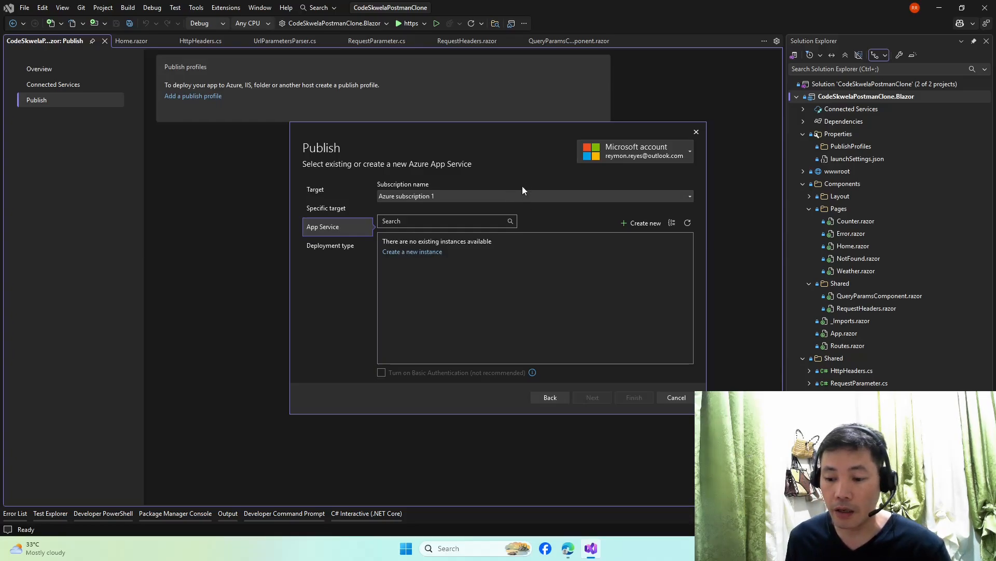
- Keep the current account, pick Azure subscription 1, and begin a new App Service instance
{"action": "left_click", "coordinate": [692, 153]}
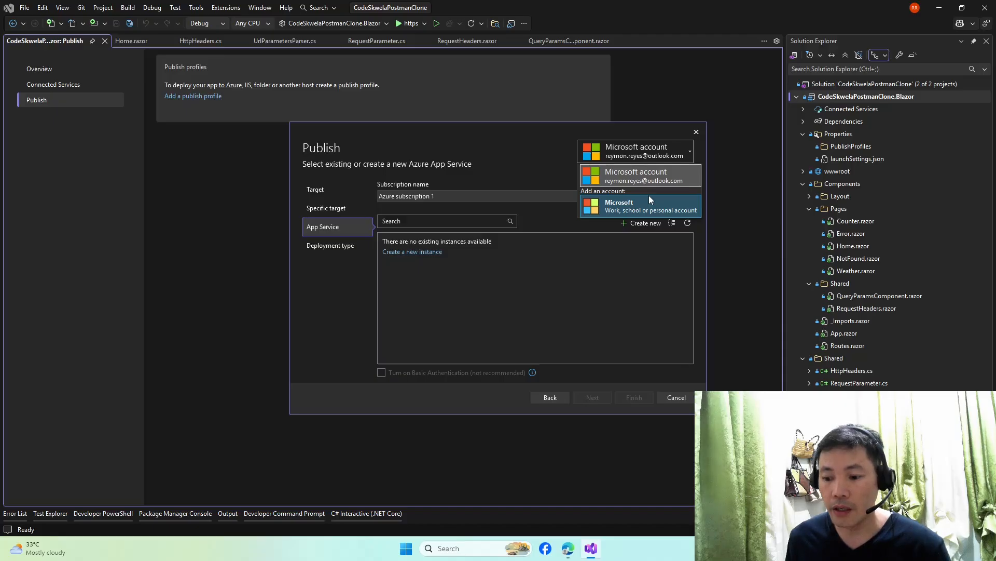
{"action": "left_click", "coordinate": [518, 151]}
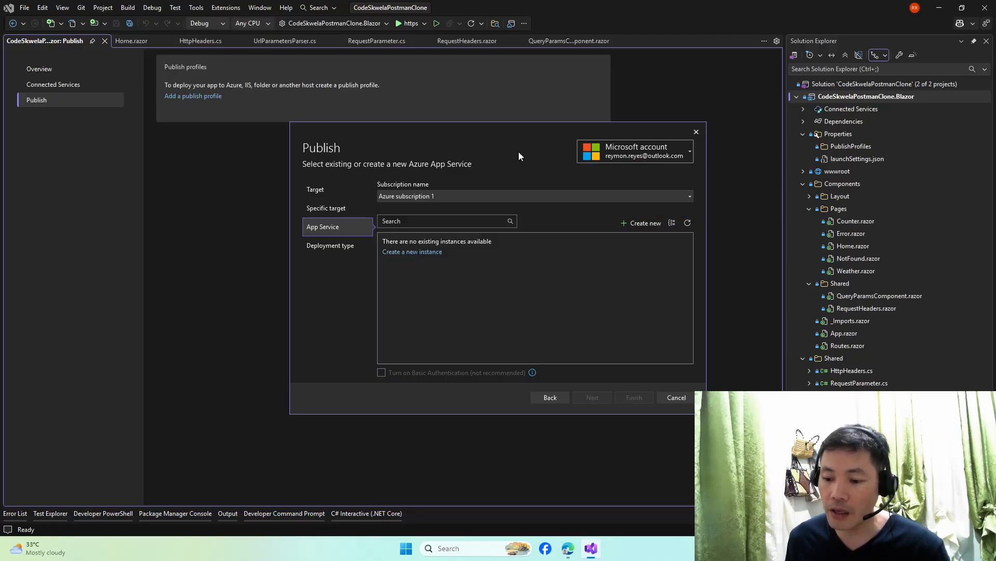
{"action": "left_click", "coordinate": [690, 154]}
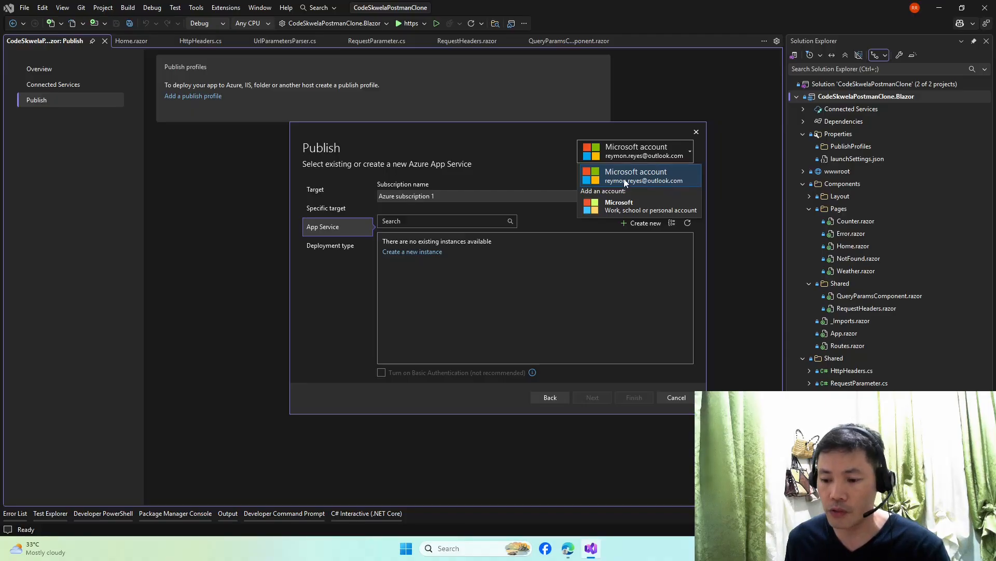
{"action": "left_click", "coordinate": [497, 170]}
{"action": "left_click", "coordinate": [554, 199]}
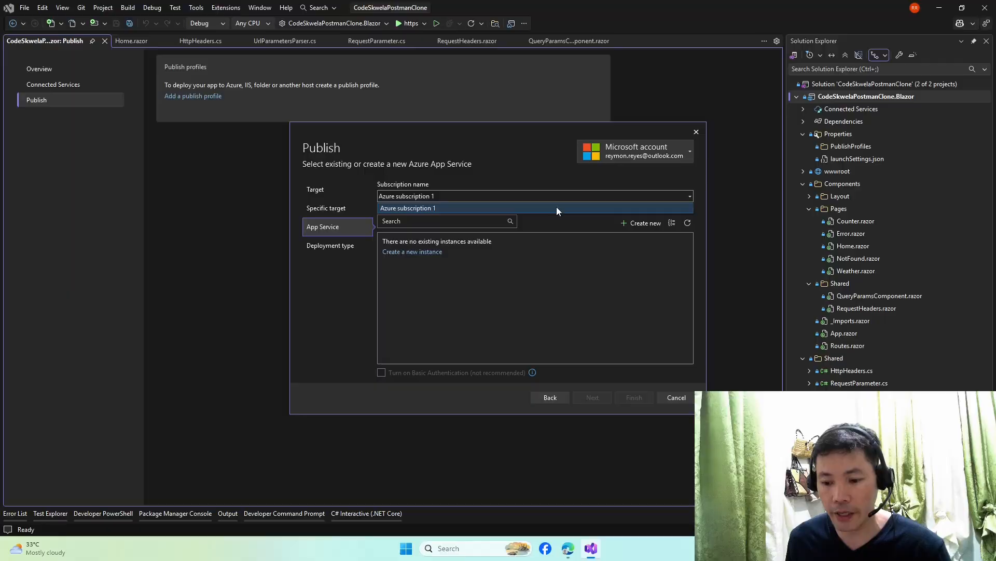
{"action": "left_click", "coordinate": [556, 206]}
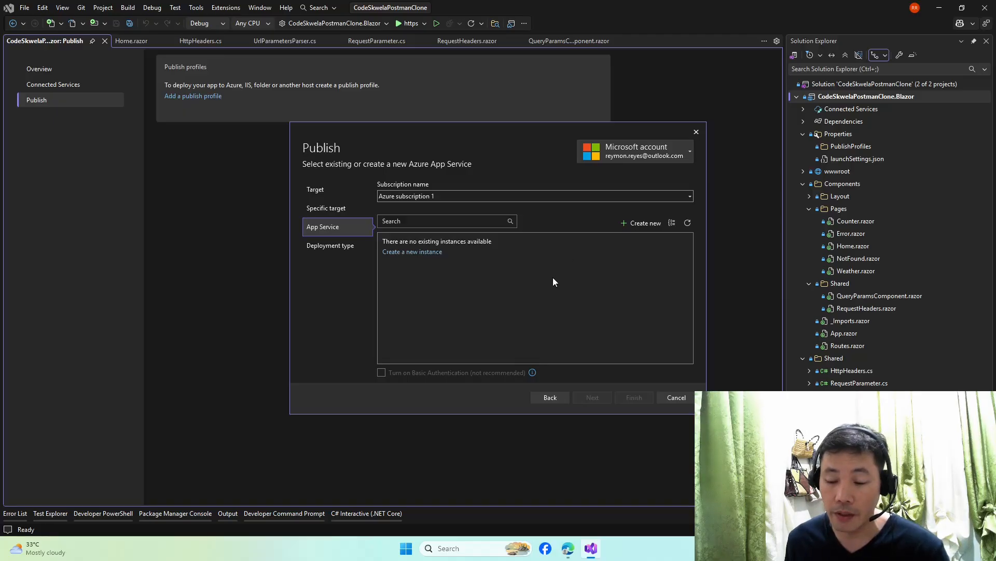
{"action": "left_click", "coordinate": [419, 253]}
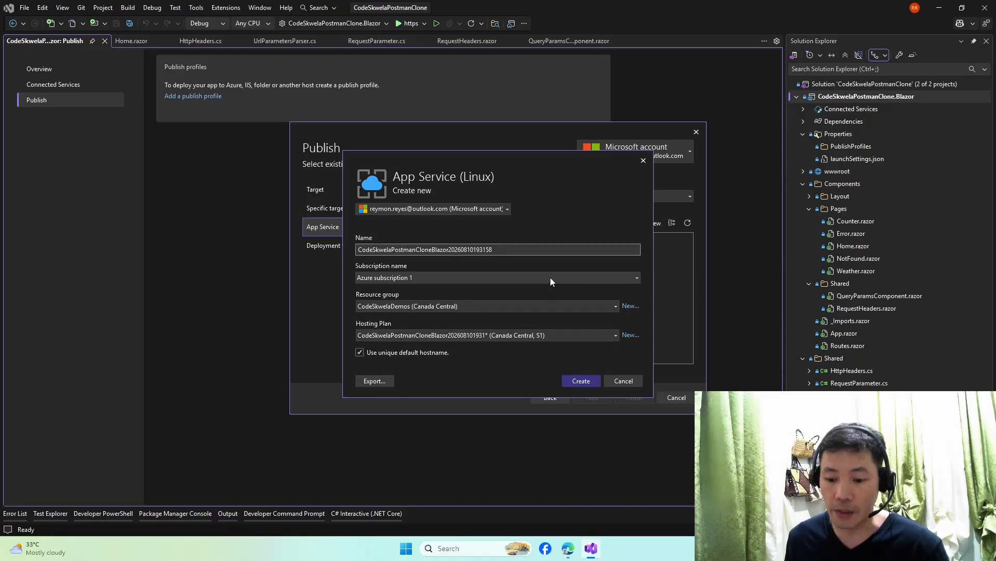
- Keep Azure subscription 1 and the existing hosting plan, check the service name, and create it
{"action": "left_click", "coordinate": [550, 276]}
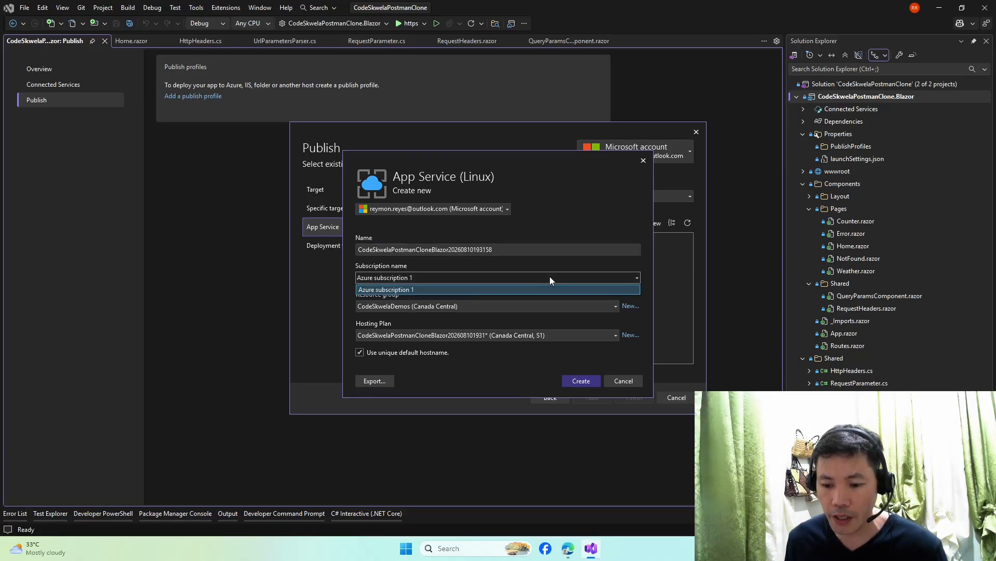
{"action": "left_click", "coordinate": [549, 276]}
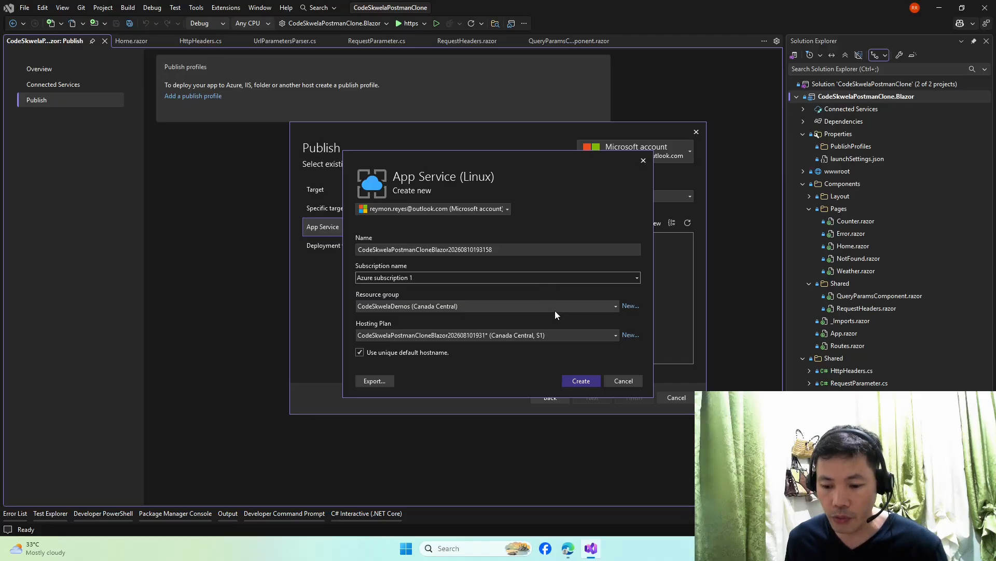
{"action": "left_click", "coordinate": [568, 335]}
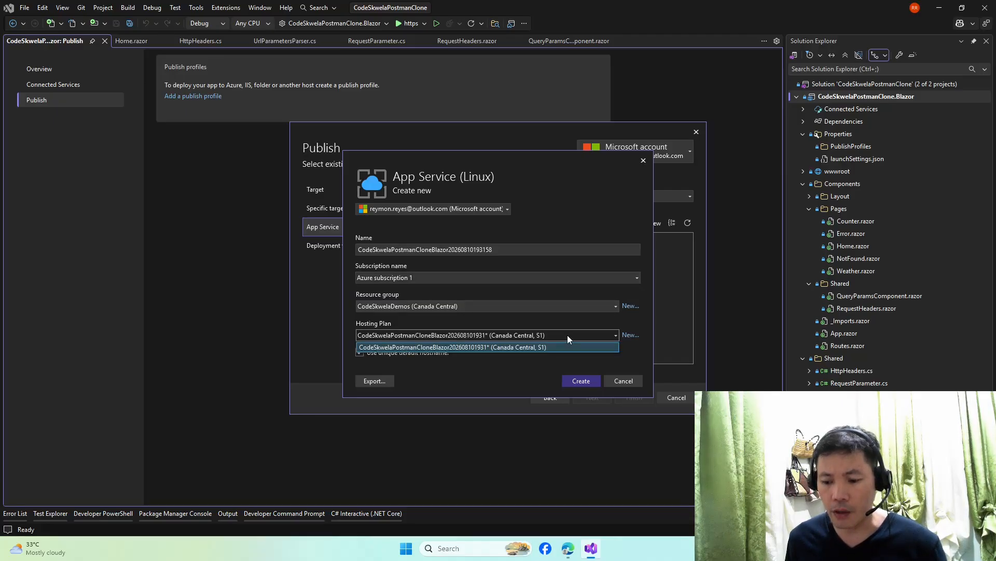
{"action": "left_click", "coordinate": [568, 335]}
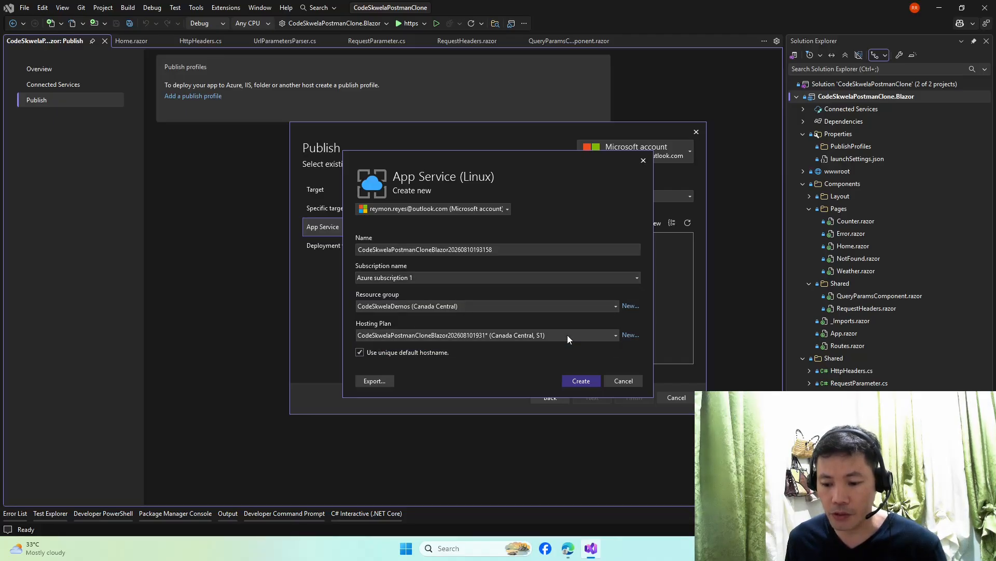
{"action": "left_click", "coordinate": [550, 252]}
{"action": "left_click_drag", "start_coordinate": [513, 248], "coordinate": [360, 264]}
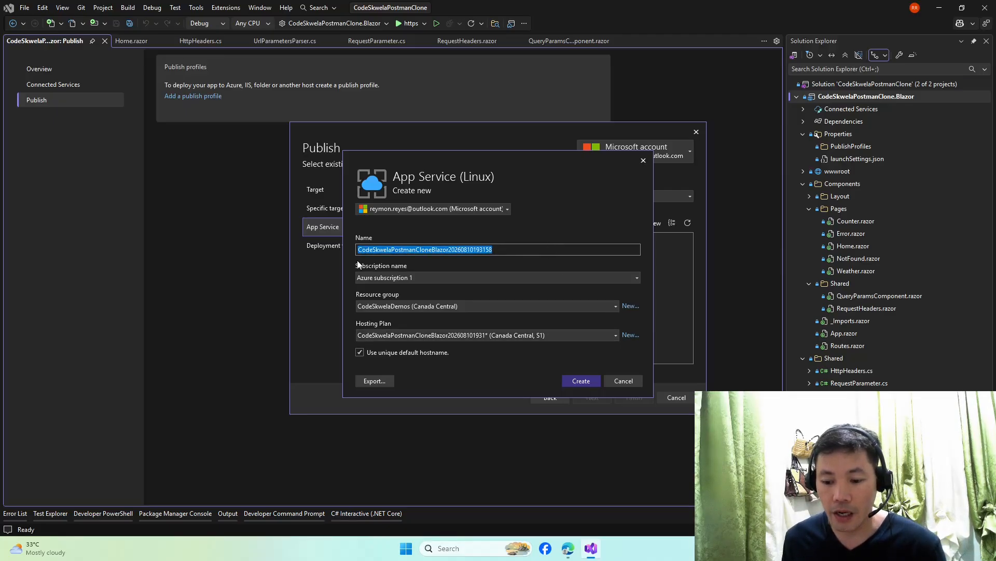
{"action": "left_click", "coordinate": [457, 250]}
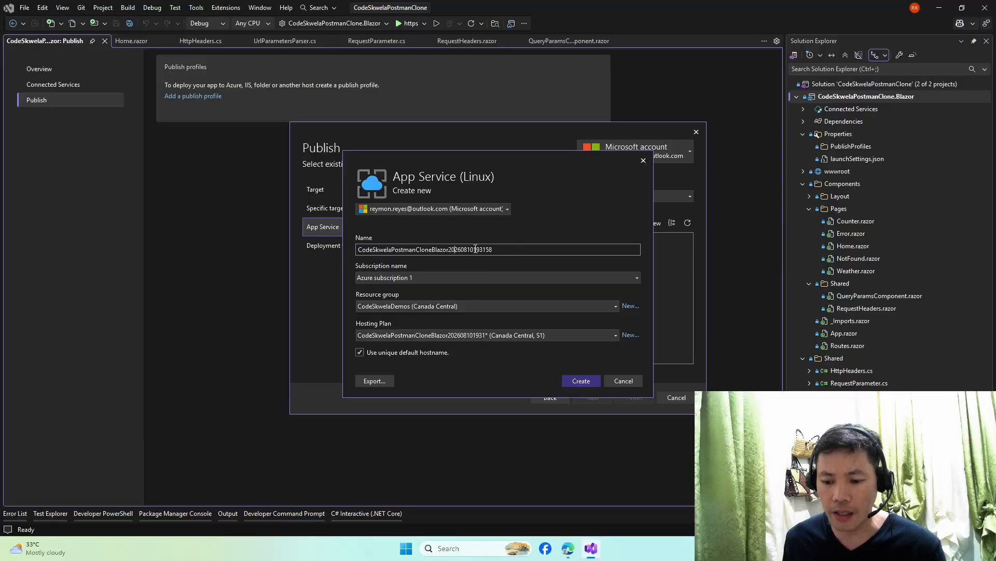
{"action": "double_click", "coordinate": [481, 250]}
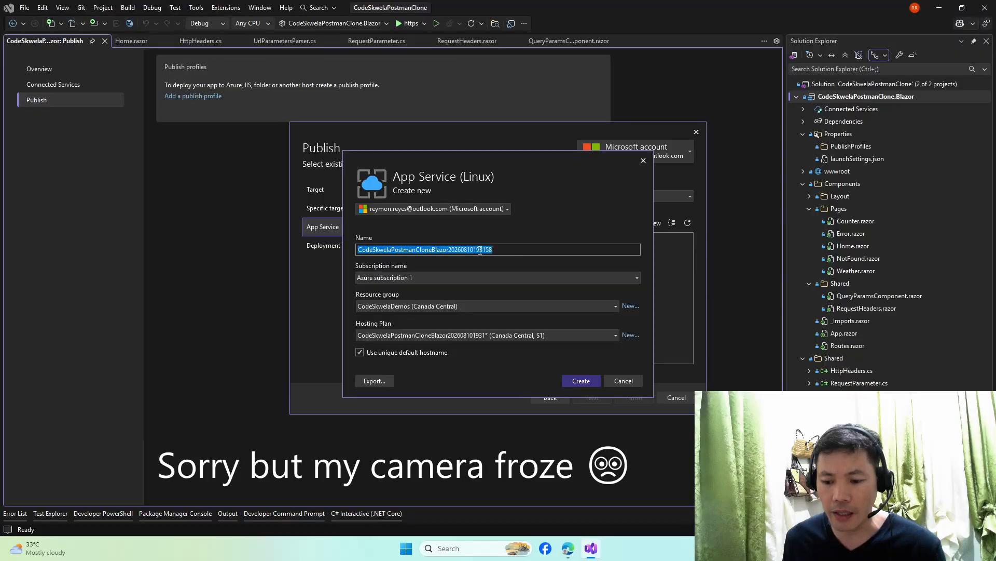
{"action": "left_click", "coordinate": [445, 251]}
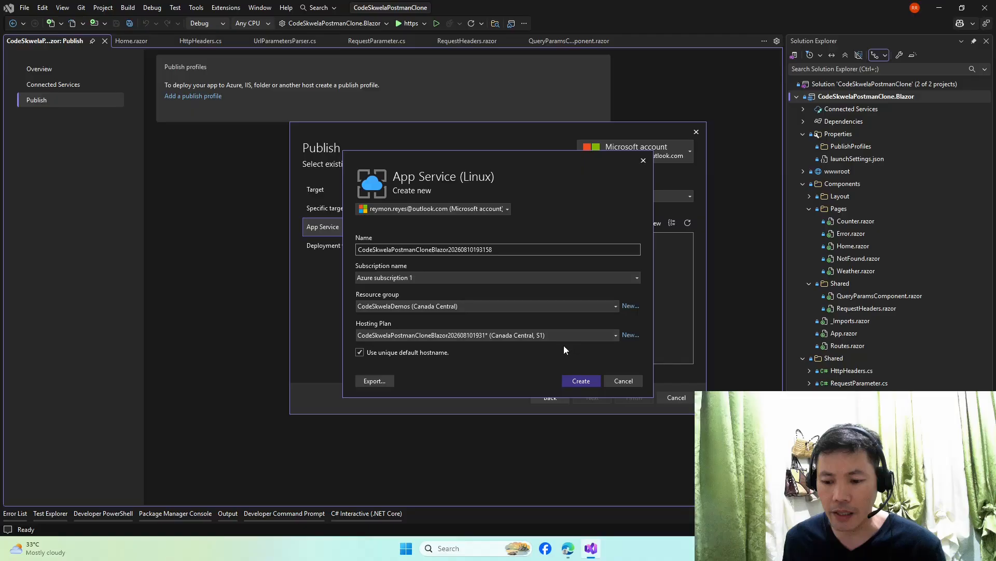
{"action": "left_click", "coordinate": [582, 382]}
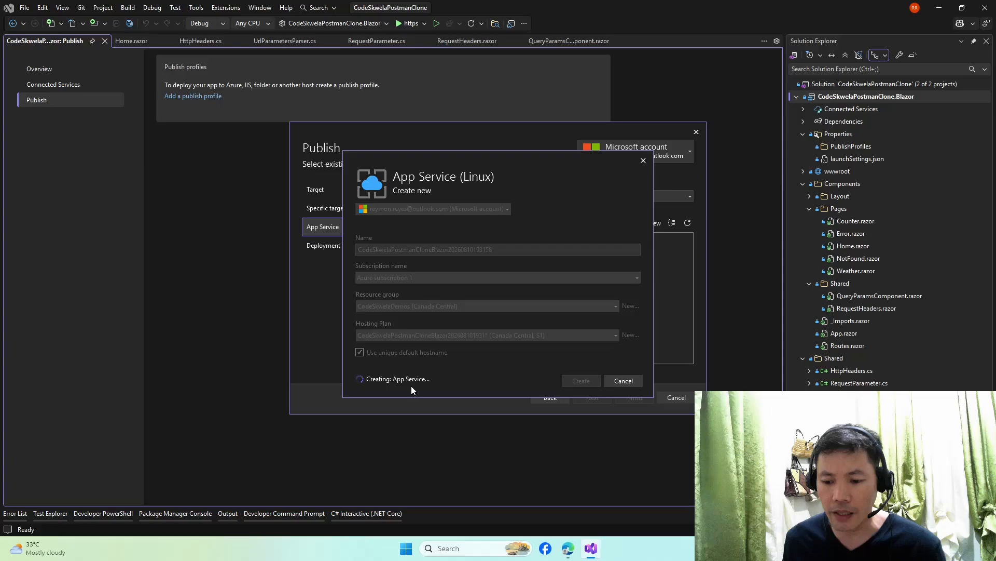
- Open portal.azure.com in a new Edge tab, then return to Visual Studio
{"action": "key", "text": "alt+Tab"}
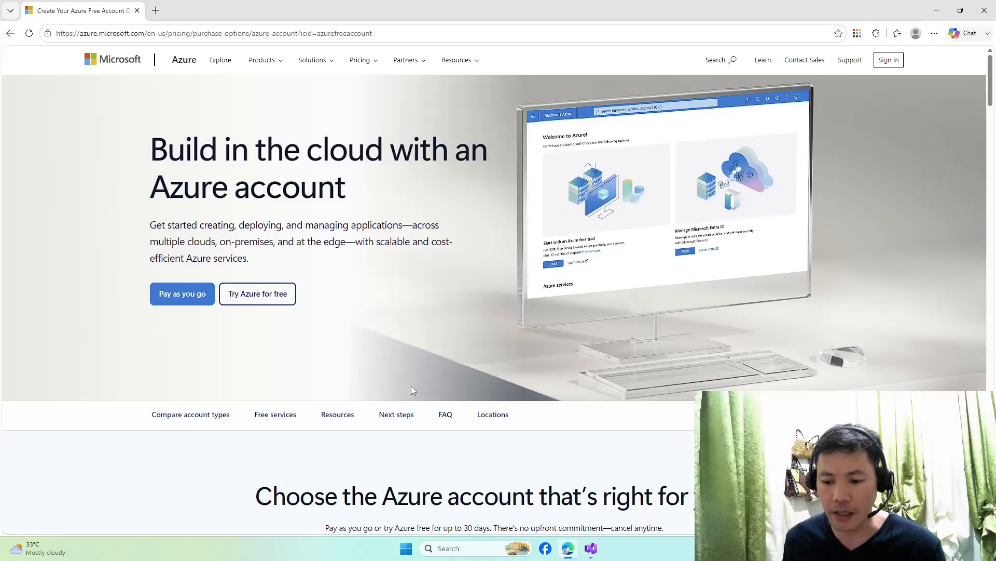
{"action": "key", "text": "ctrl+t"}
{"action": "type", "text": "port"}
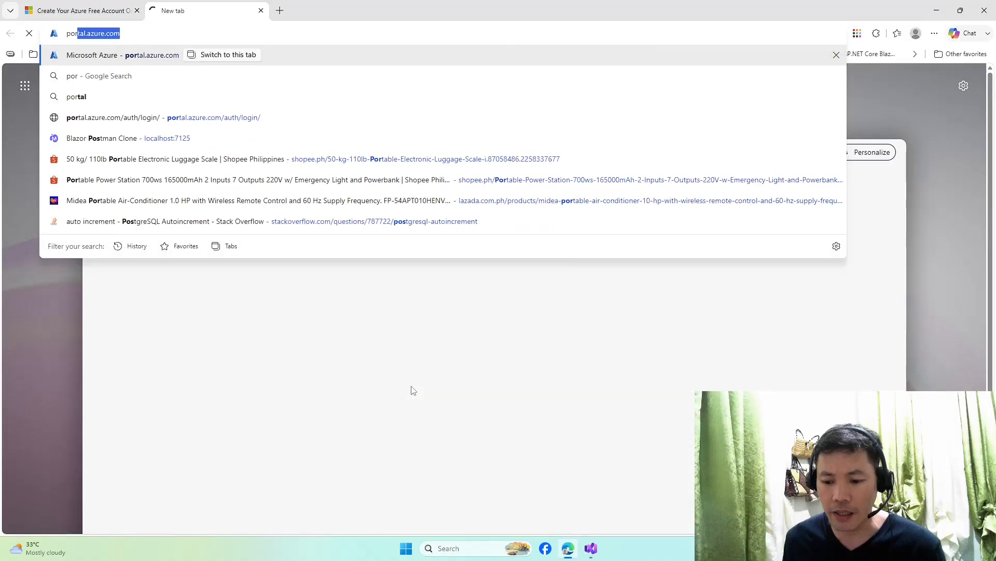
{"action": "key", "text": "Return"}
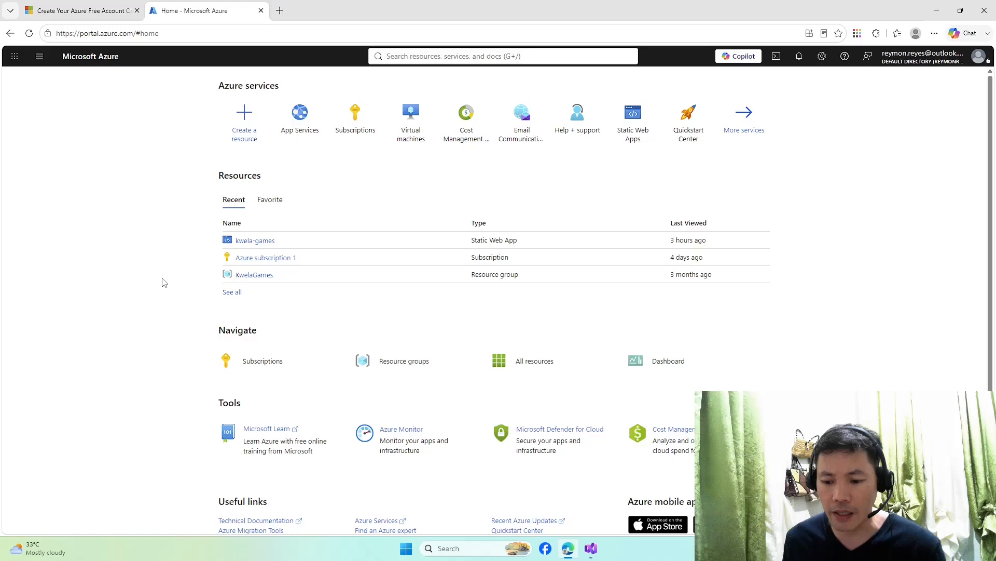
{"action": "key", "text": "alt+Tab"}
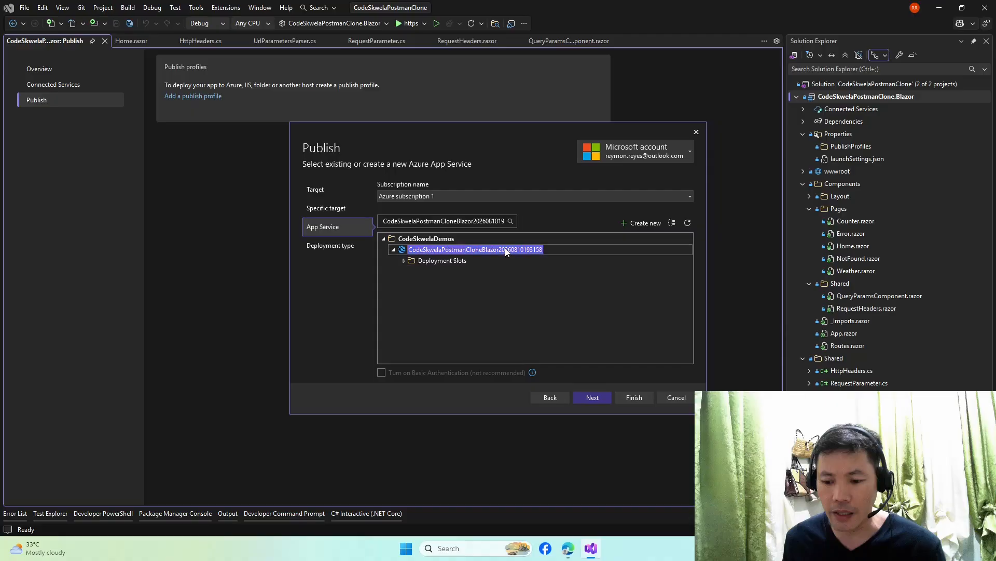
- Select the new App Service, choose Publish (generates pubxml file), and finish the wizard
{"action": "left_click", "coordinate": [446, 262]}
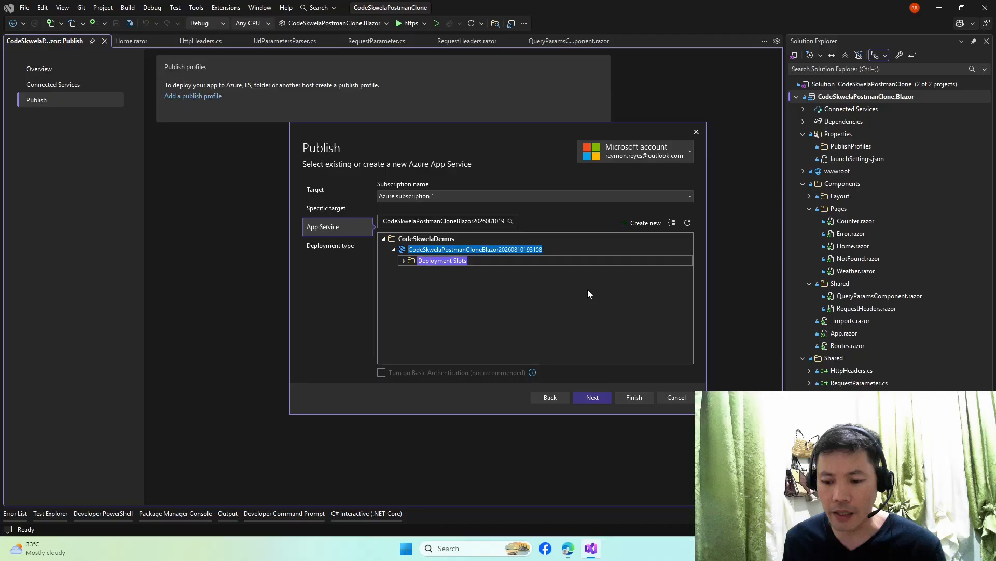
{"action": "left_click", "coordinate": [402, 262]}
{"action": "left_click", "coordinate": [590, 398]}
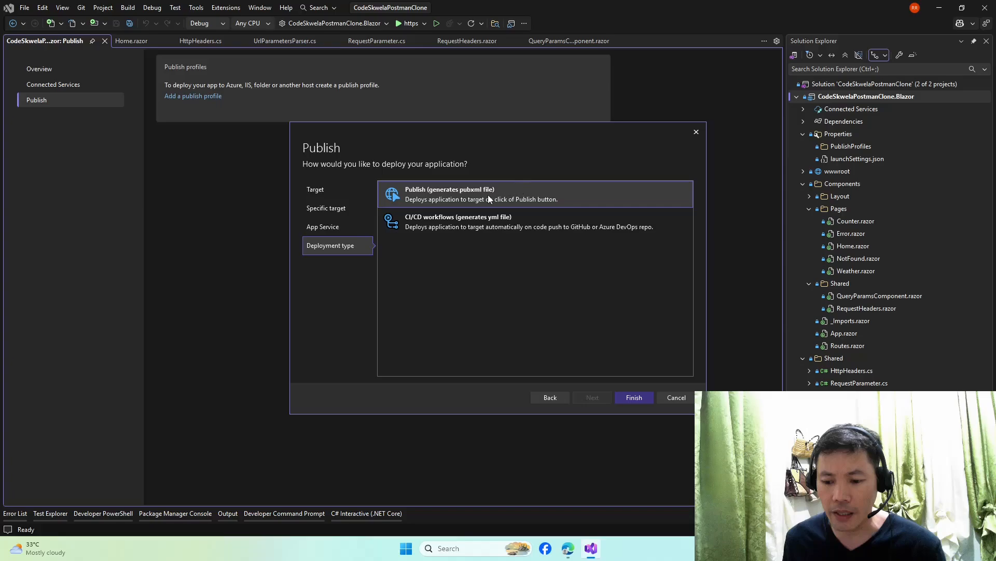
{"action": "left_click", "coordinate": [429, 221]}
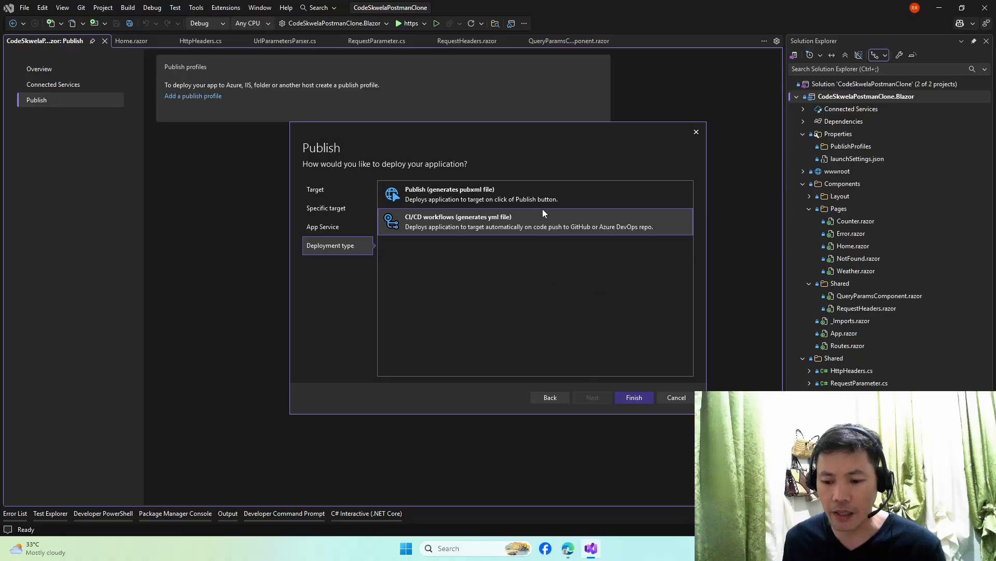
{"action": "left_click", "coordinate": [509, 195]}
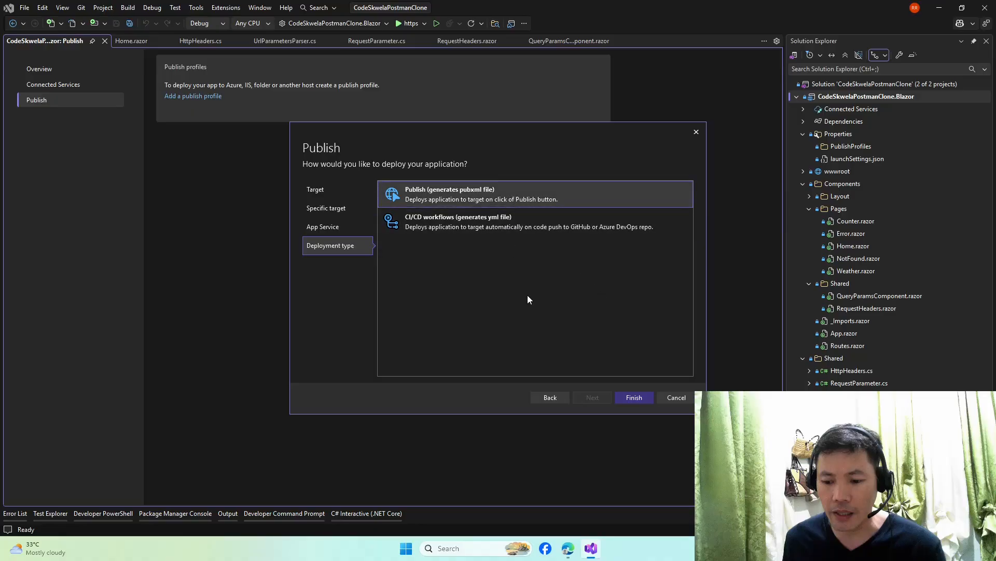
{"action": "left_click", "coordinate": [632, 398]}
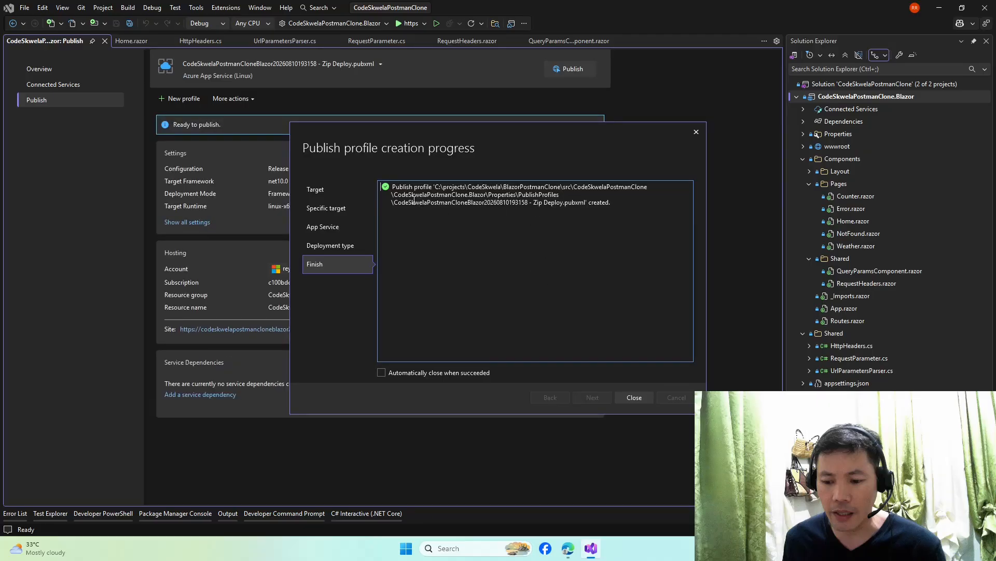
- Dismiss the profile-created progress dialog and start the Release publish of CodeSkwelaPostmanClone.Blazor
{"action": "left_click_drag", "start_coordinate": [623, 206], "coordinate": [387, 184]}
{"action": "left_click", "coordinate": [519, 250]}
{"action": "left_click", "coordinate": [632, 398]}
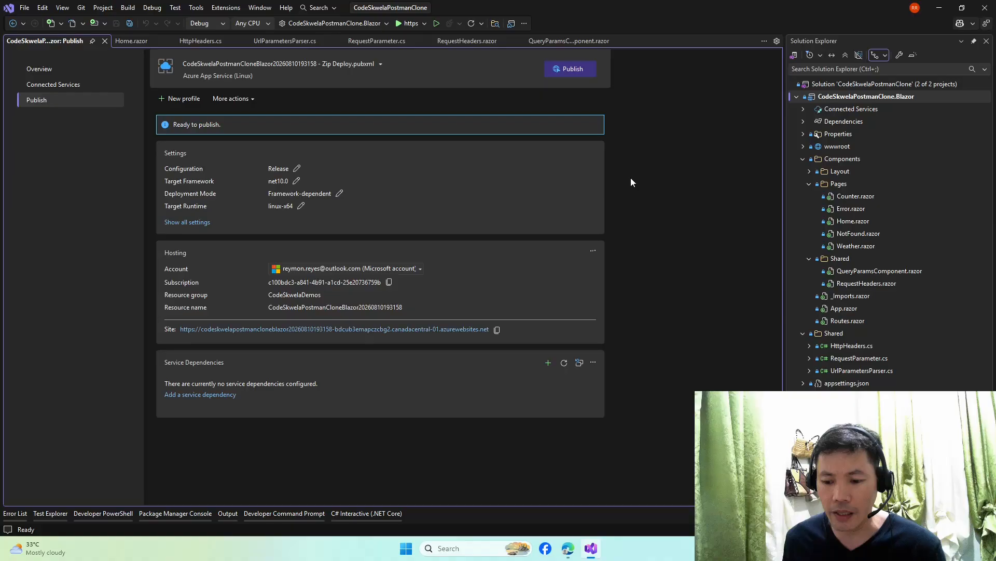
{"action": "left_click", "coordinate": [564, 73]}
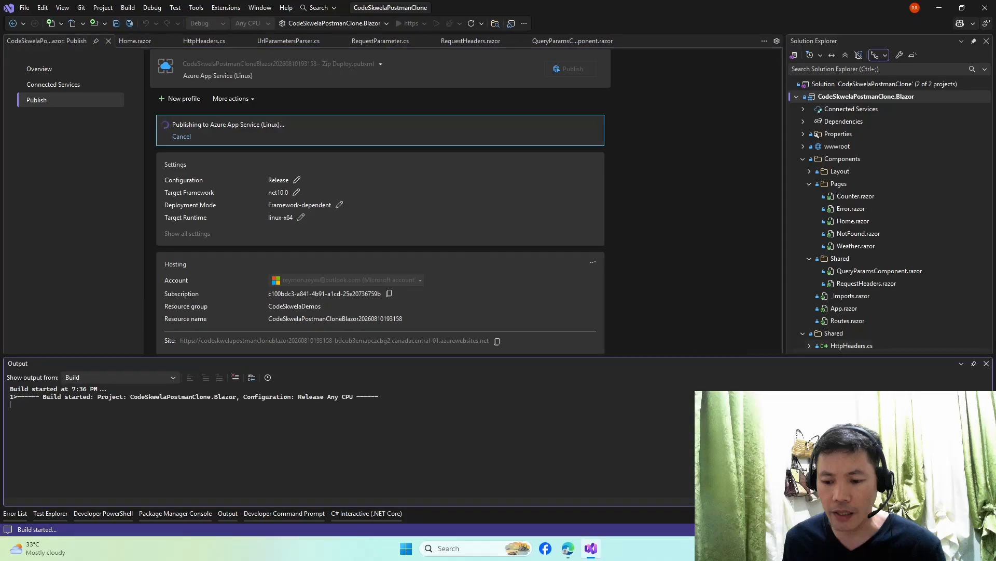
- Pin the Output pane open during the build and switch to the Azure portal in Edge
{"action": "left_click", "coordinate": [975, 363]}
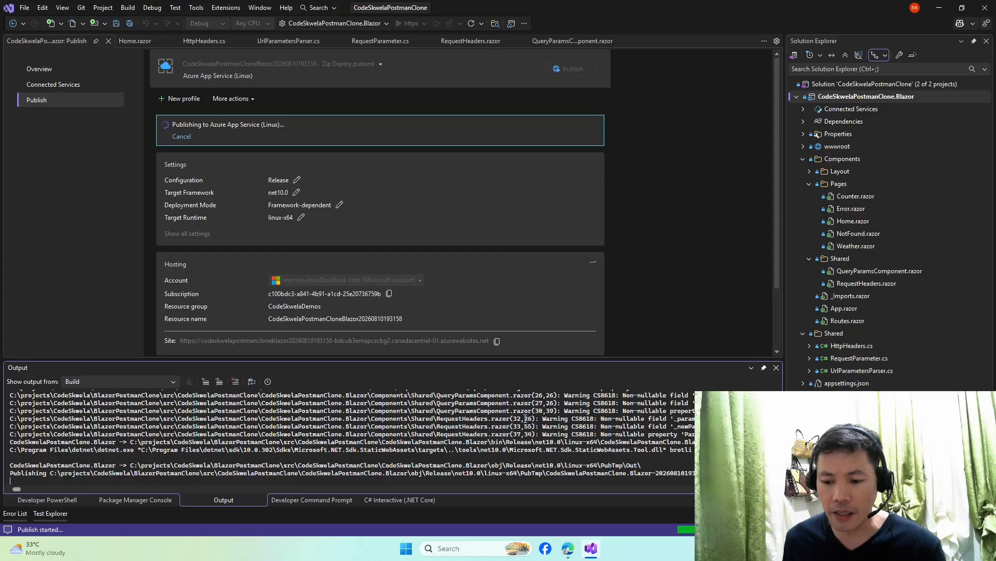
{"action": "key", "text": "alt+Tab"}
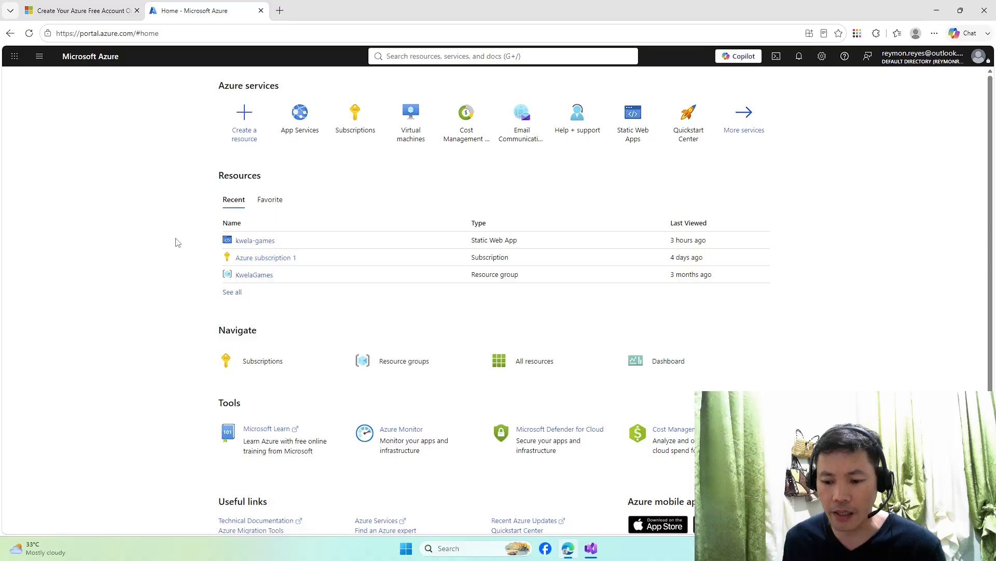
- Reload the Azure portal and confirm in App Services that the Postman clone app is Running
{"action": "key", "text": "F5"}
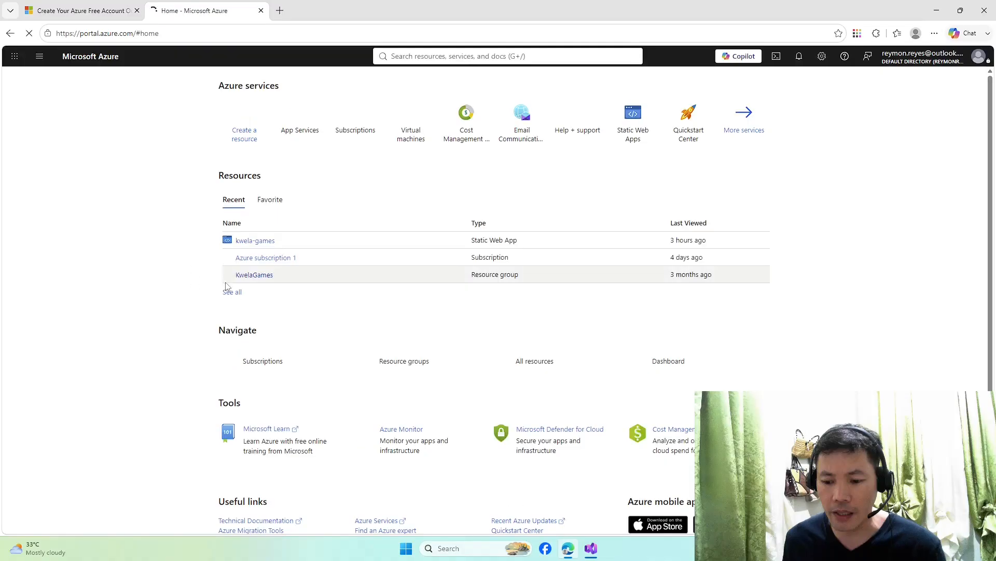
{"action": "left_click", "coordinate": [298, 124]}
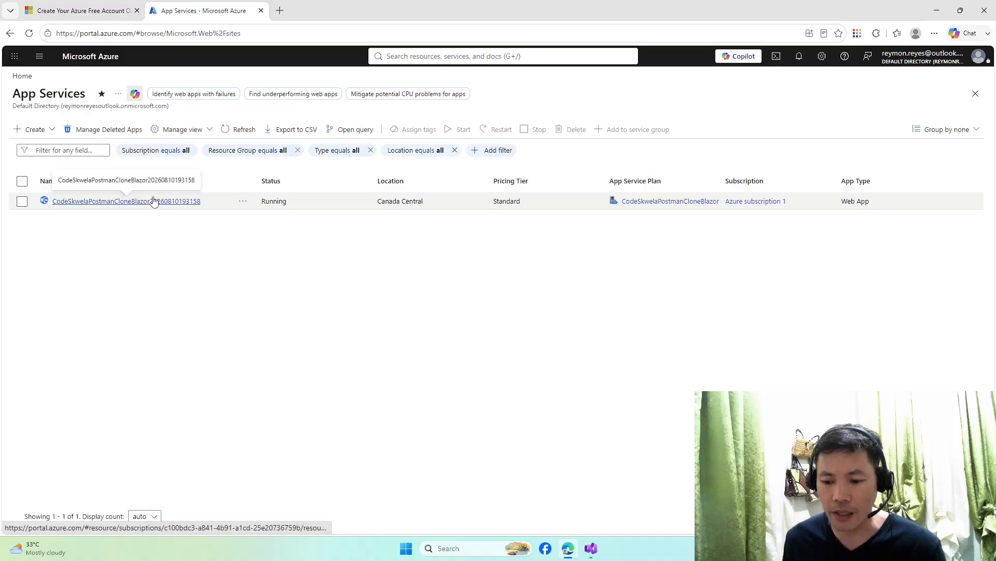
{"action": "key", "text": "alt+Tab"}
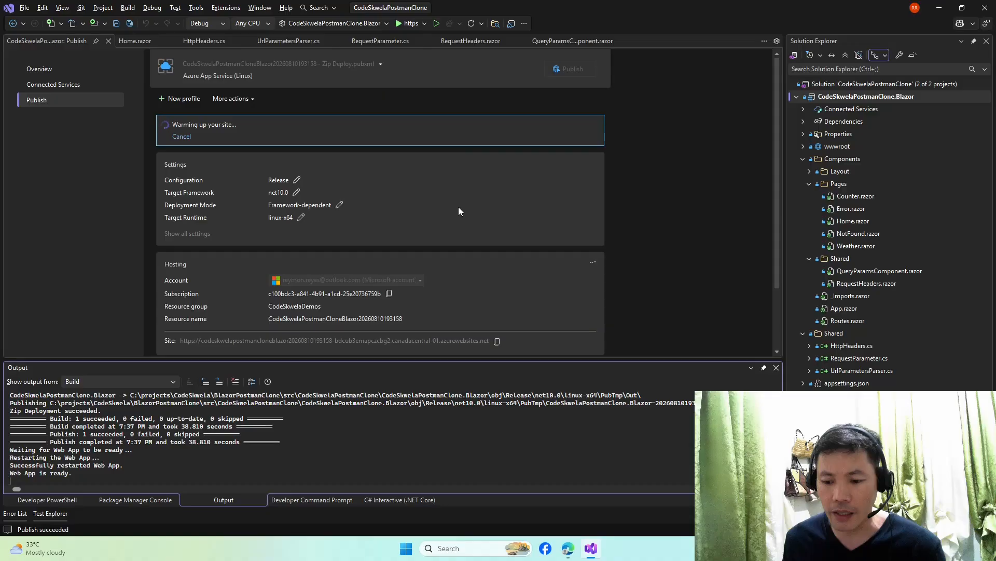
- Bring Visual Studio's Publish page into focus while the deployed site warms up
{"action": "left_click", "coordinate": [170, 126]}
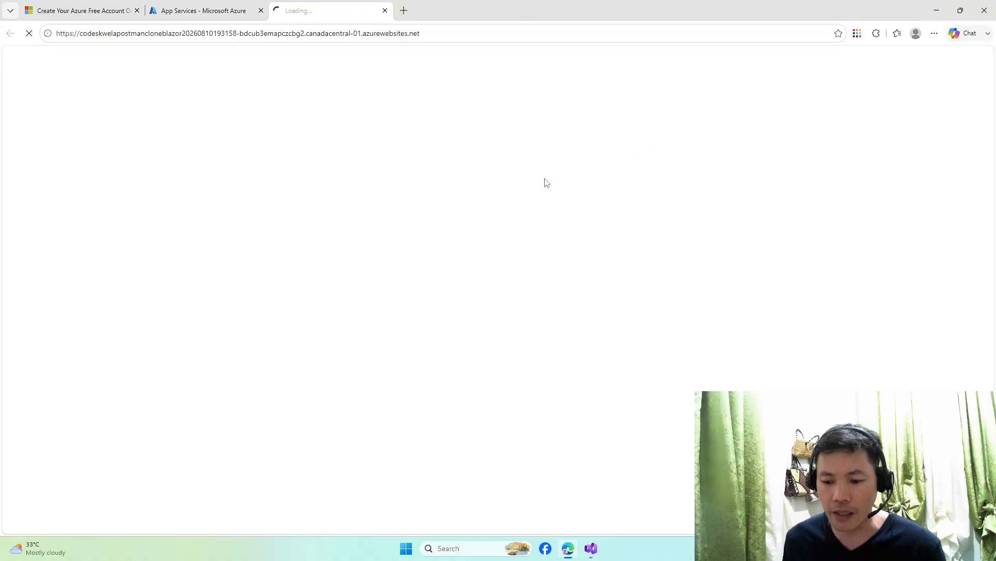
- Inspect the deployed azurewebsites.net address in Edge's address bar while checking publish progress
{"action": "key", "text": "alt+Tab"}
{"action": "left_click", "coordinate": [450, 35]}
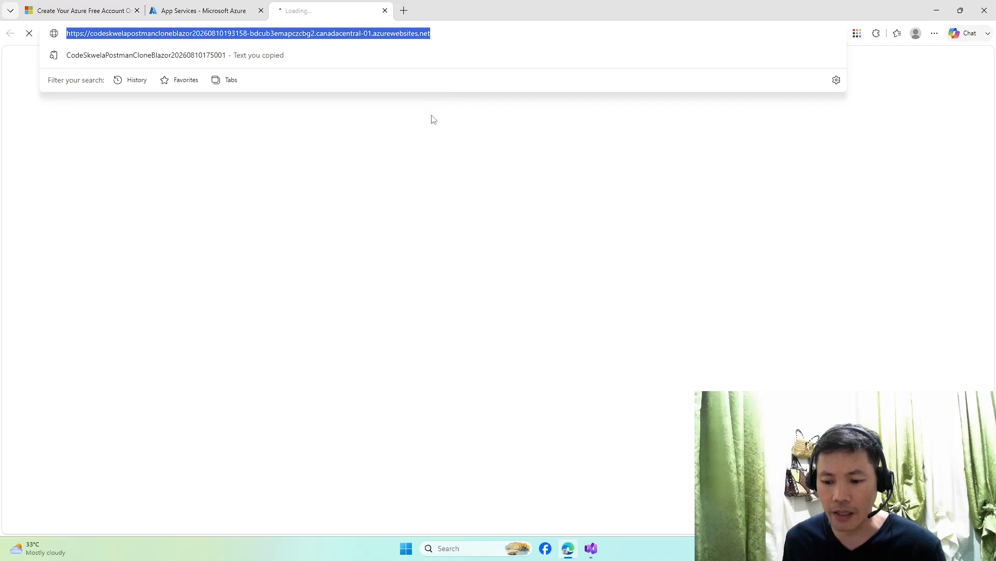
{"action": "left_click", "coordinate": [453, 32]}
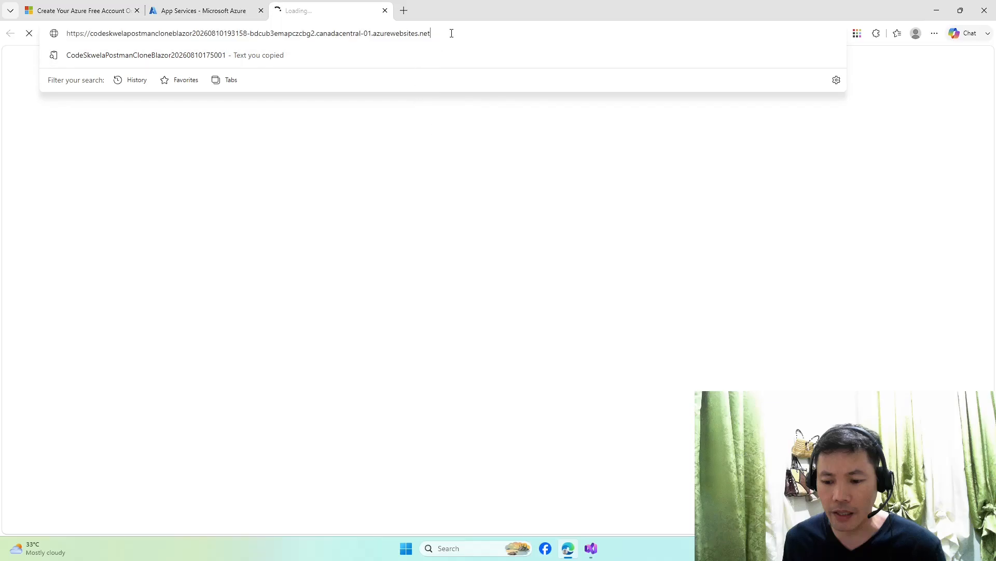
{"action": "left_click", "coordinate": [448, 145]}
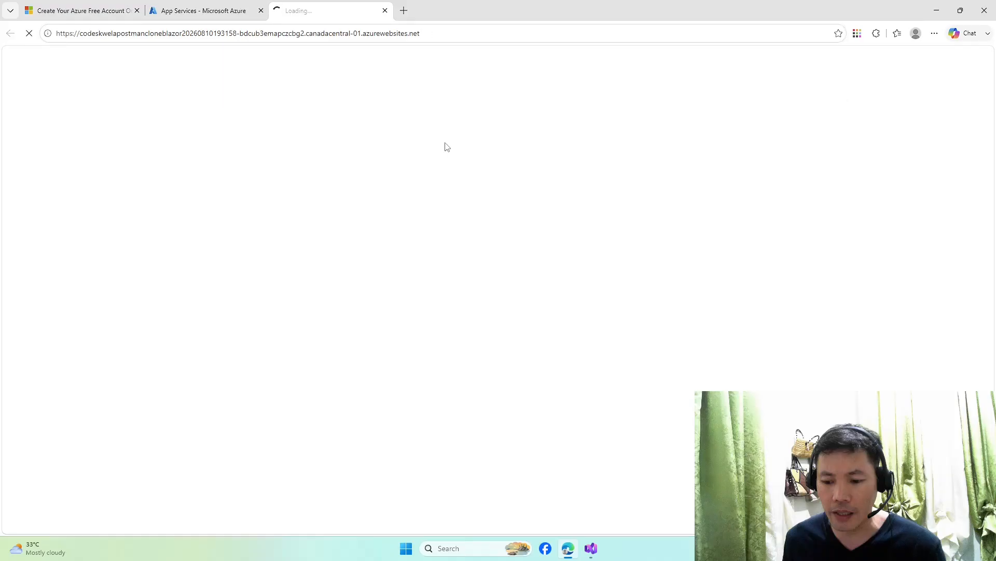
{"action": "key", "text": "alt+Tab"}
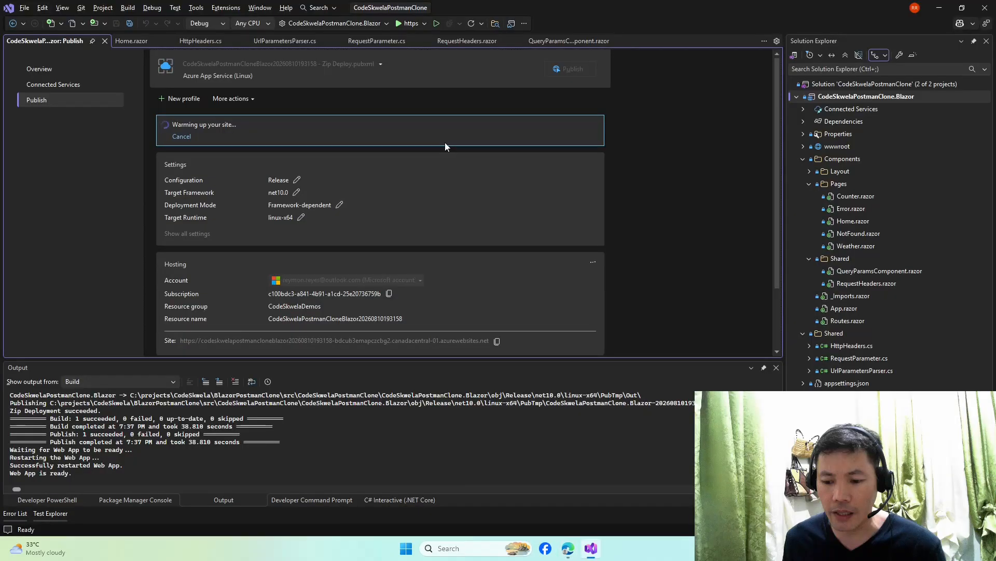
{"action": "key", "text": "alt+Tab"}
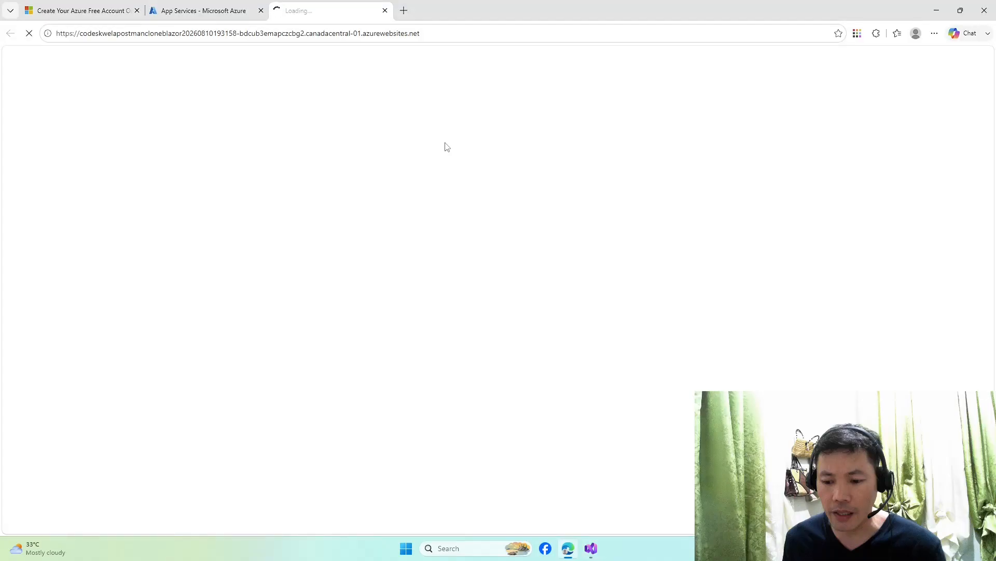
- Refresh the Azure App Services tab, check the still-loading site tab, then return to Visual Studio
{"action": "left_click", "coordinate": [242, 8]}
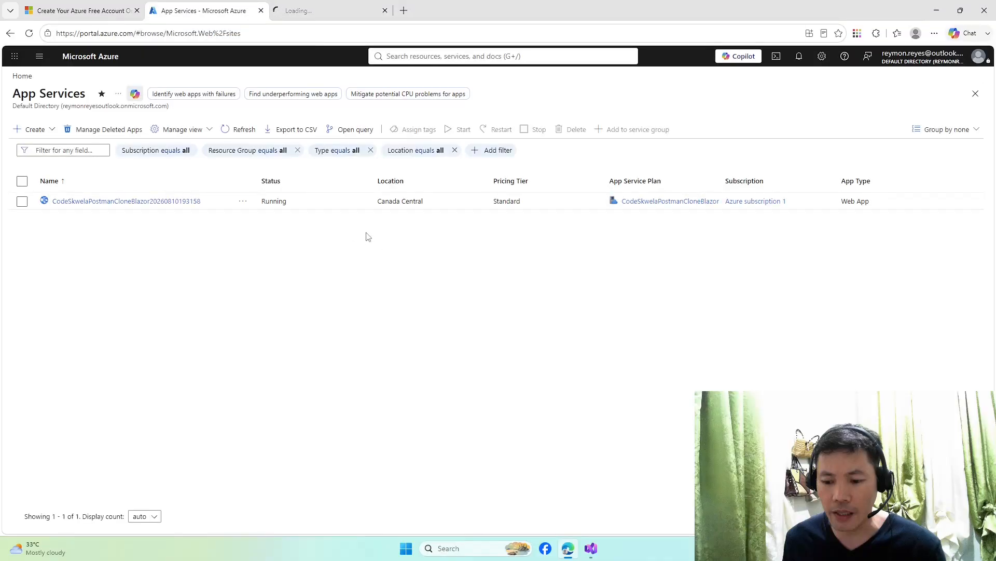
{"action": "key", "text": "F5"}
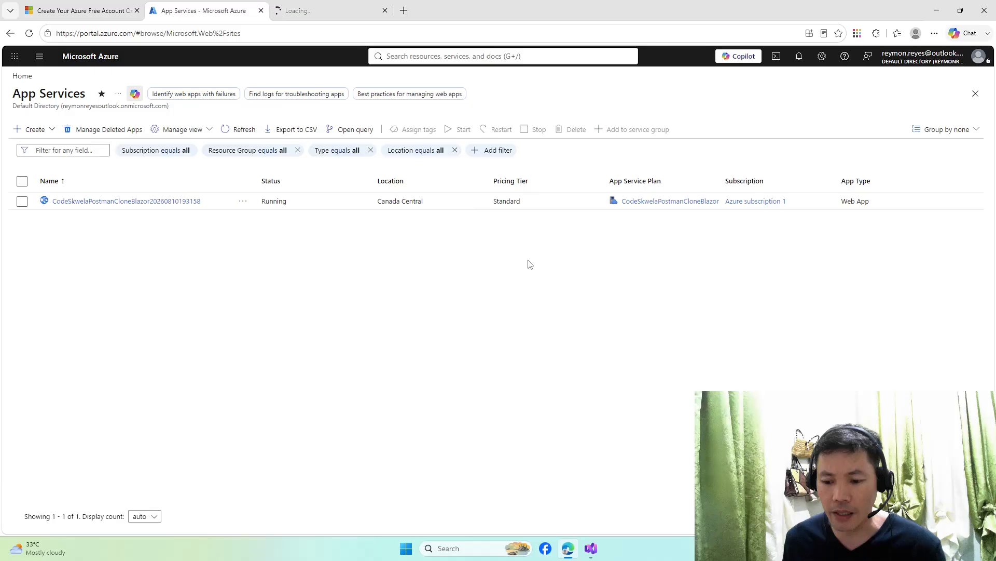
{"action": "key", "text": "ctrl+Tab"}
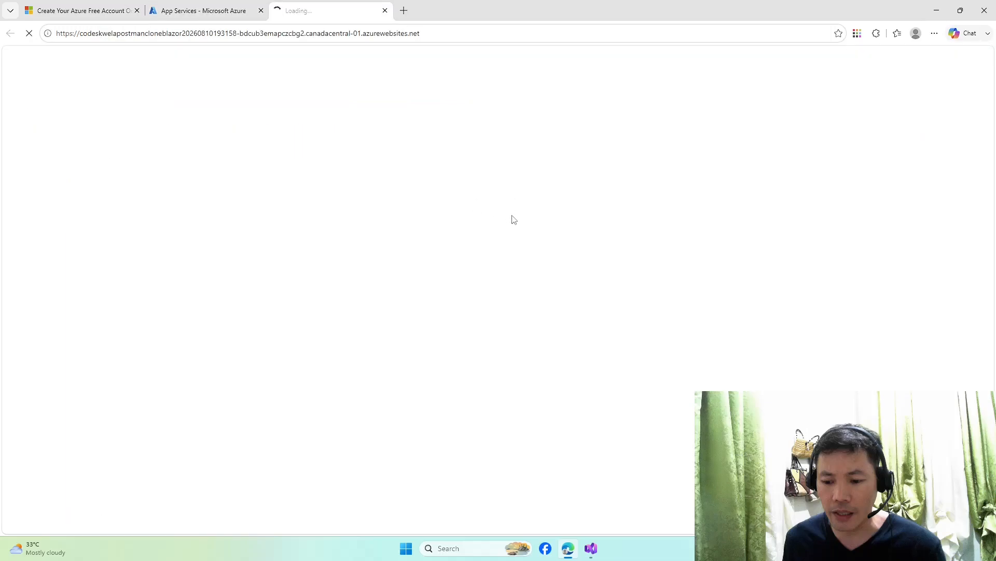
{"action": "key", "text": "ctrl+shift+Tab"}
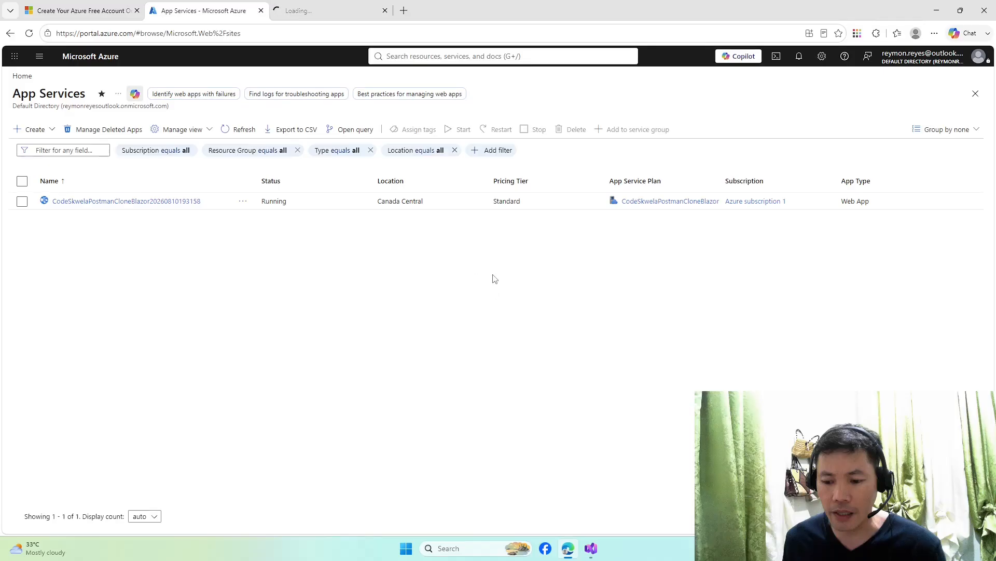
{"action": "key", "text": "alt+Tab"}
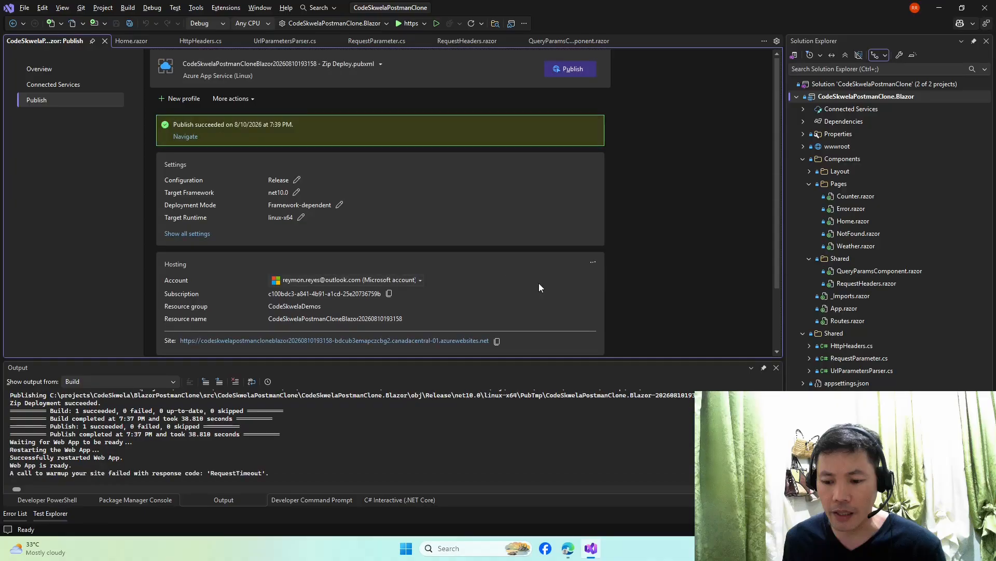
- Auto-hide the Output panel and follow the Navigate link to open the published site
{"action": "left_click", "coordinate": [764, 366]}
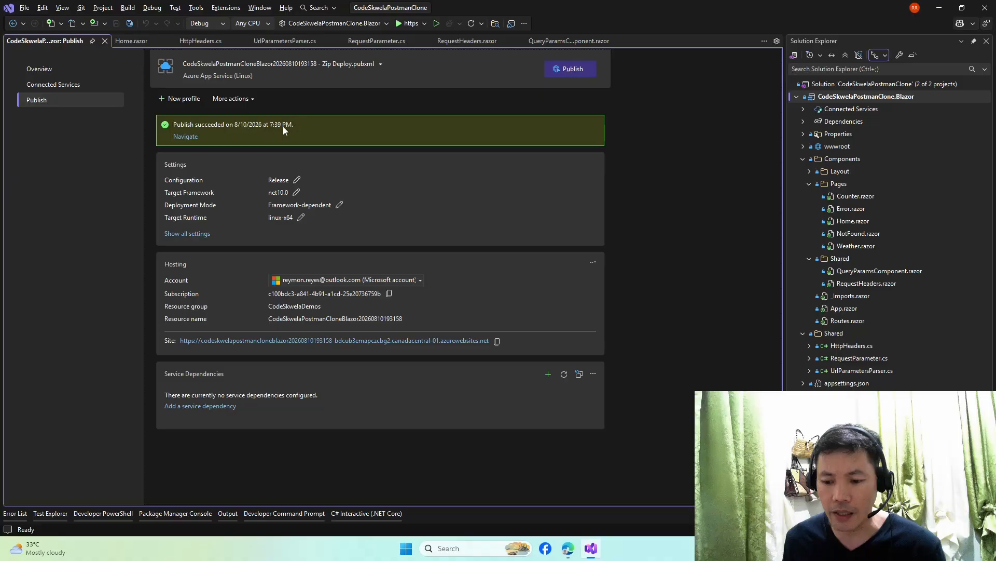
{"action": "left_click", "coordinate": [190, 138]}
- Switch to the loaded Blazor Postman Clone tab and focus its empty request URL field
{"action": "left_click", "coordinate": [326, 6]}
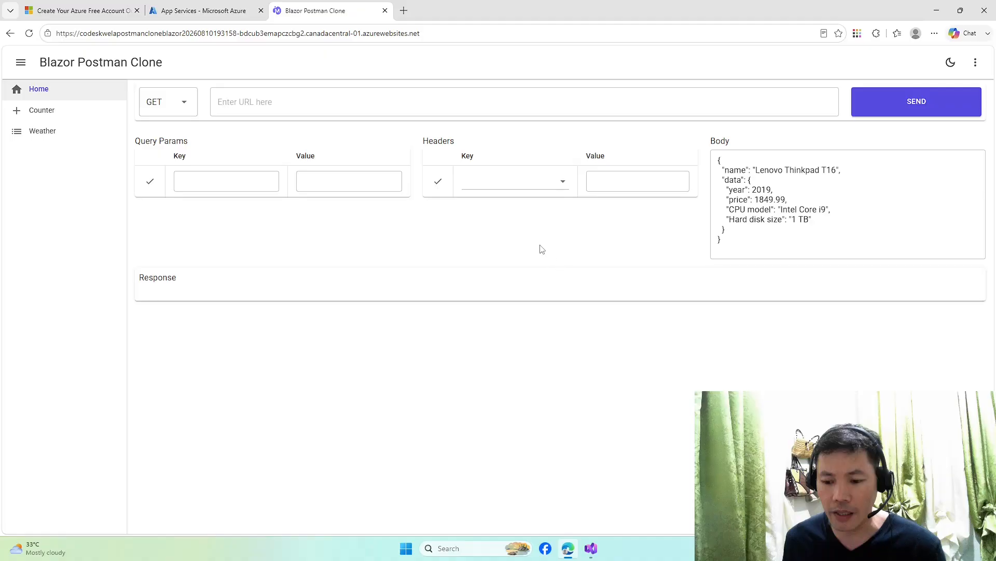
{"action": "left_click", "coordinate": [525, 96]}
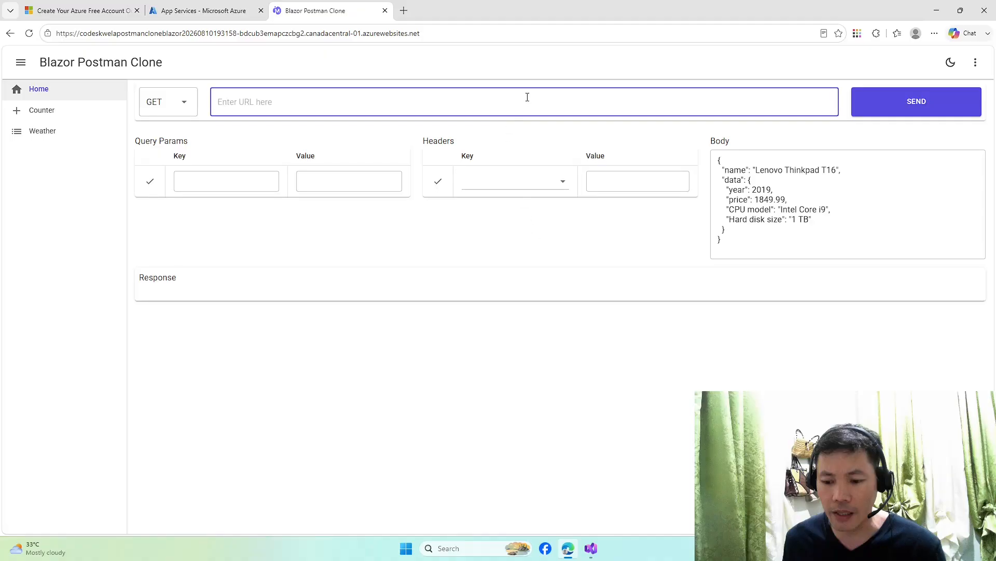
- Paste the restful-api objects URL from clipboard history and send a GET for all objects
{"action": "key", "text": "super+v"}
{"action": "key", "text": "Down"}
{"action": "key", "text": "Down"}
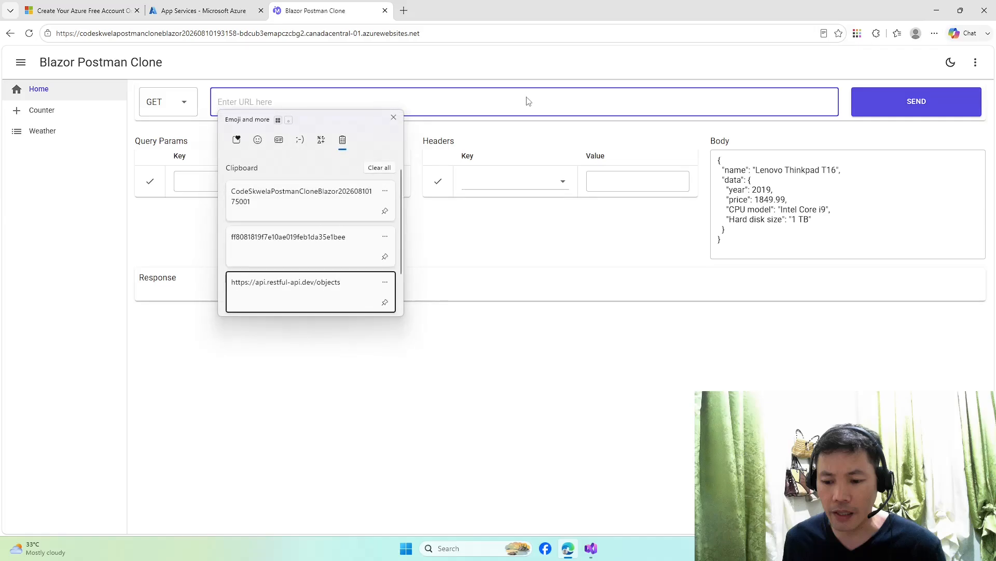
{"action": "key", "text": "Return"}
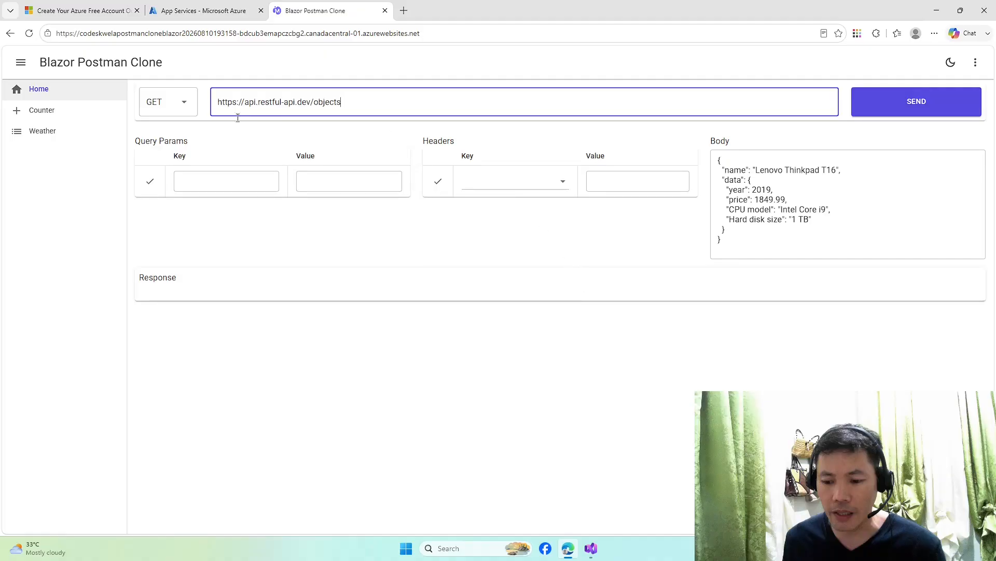
{"action": "left_click_drag", "start_coordinate": [384, 100], "coordinate": [209, 110]}
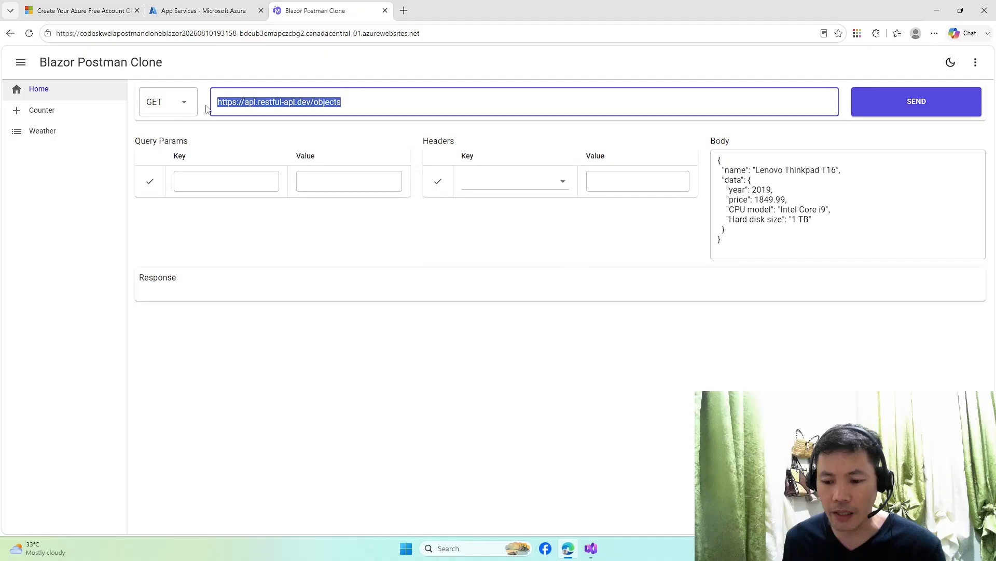
{"action": "left_click", "coordinate": [356, 100]}
{"action": "left_click", "coordinate": [900, 107]}
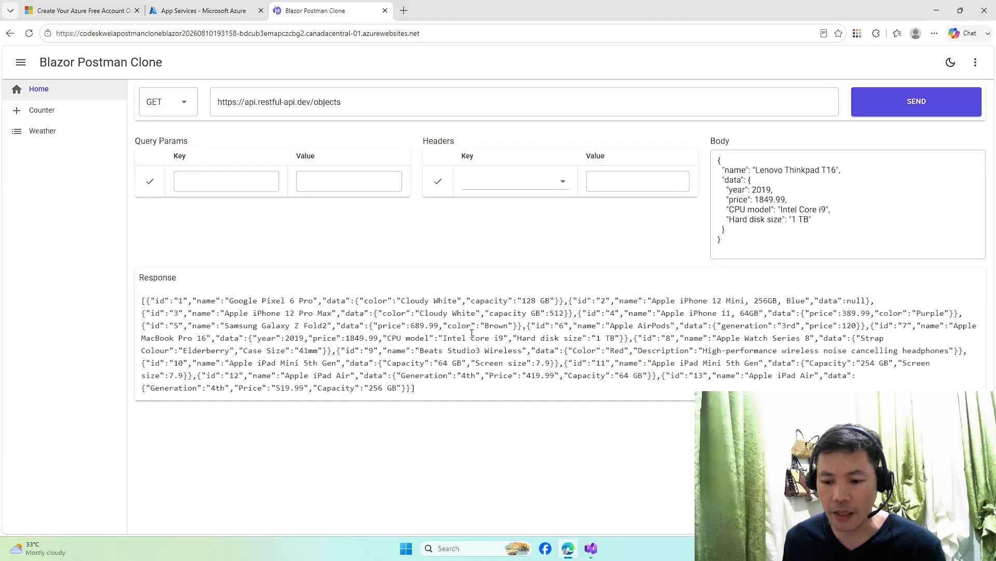
{"action": "left_click_drag", "start_coordinate": [433, 395], "coordinate": [139, 302]}
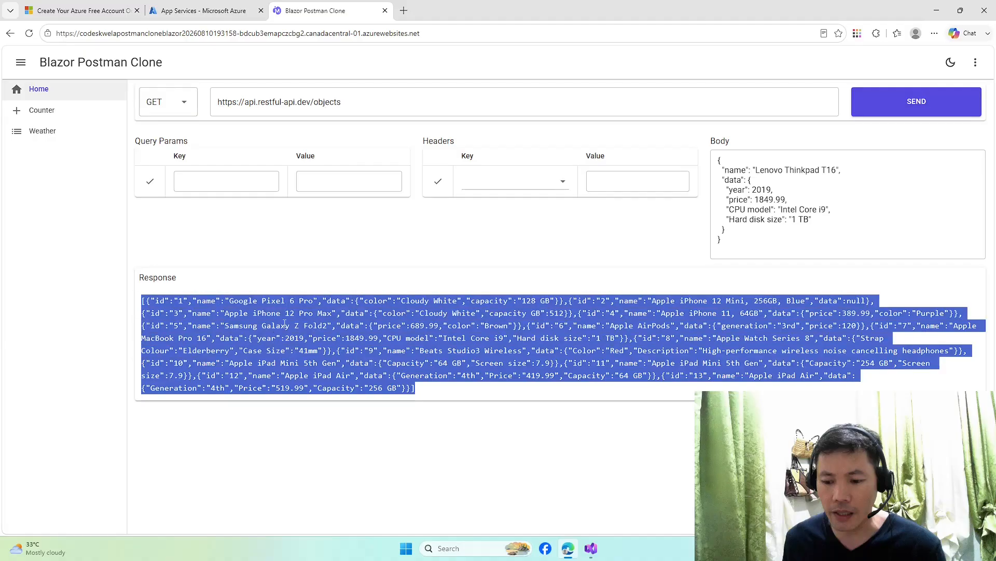
{"action": "left_click", "coordinate": [351, 102]}
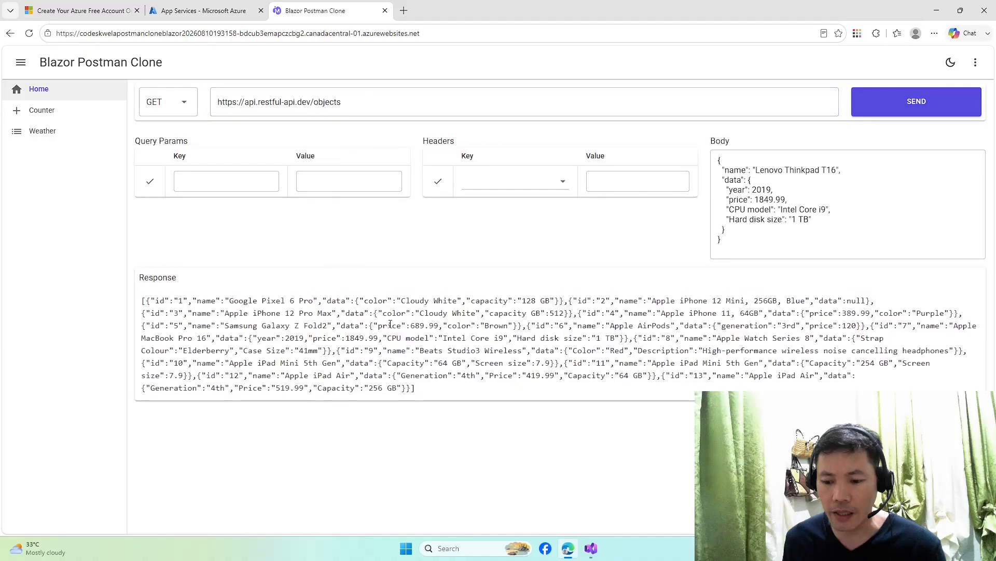
- Append 1 to the URL and fetch only the object with id 1
{"action": "left_click", "coordinate": [394, 92]}
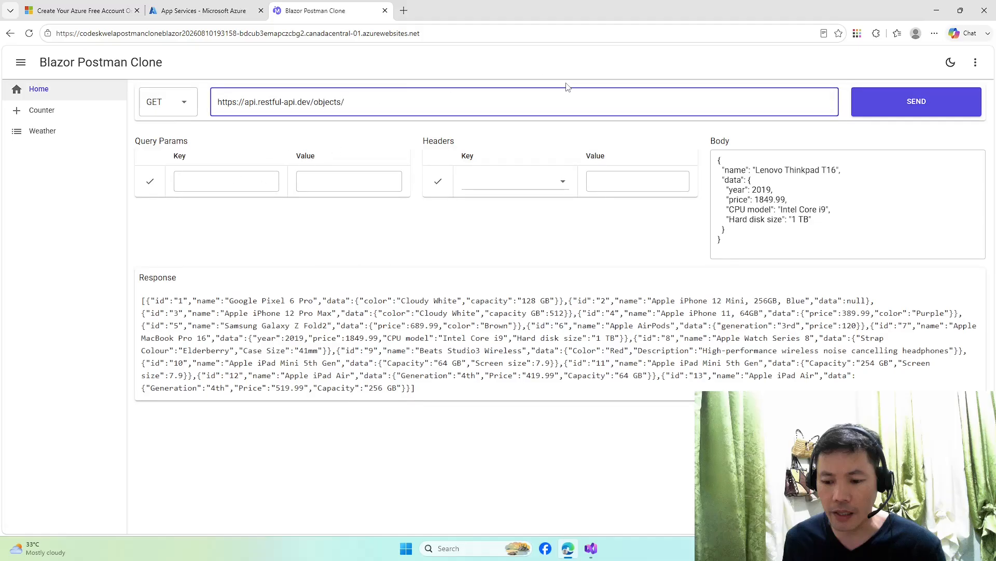
{"action": "type", "text": "1"}
{"action": "left_click", "coordinate": [892, 112]}
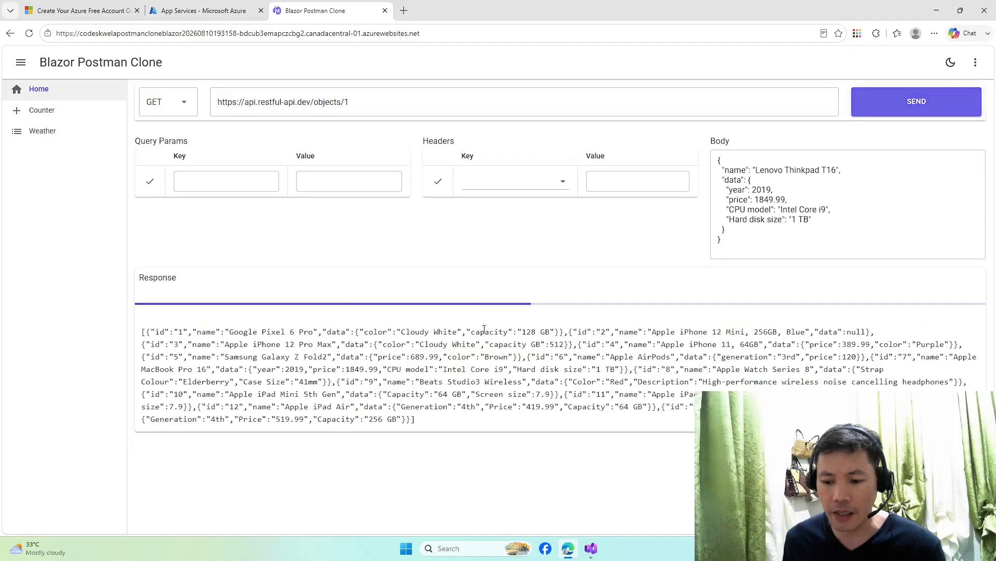
{"action": "left_click_drag", "start_coordinate": [443, 301], "coordinate": [143, 305]}
{"action": "left_click", "coordinate": [147, 303]}
- Switch the request method to POST and edit the URL back to /objects
{"action": "left_click", "coordinate": [167, 110]}
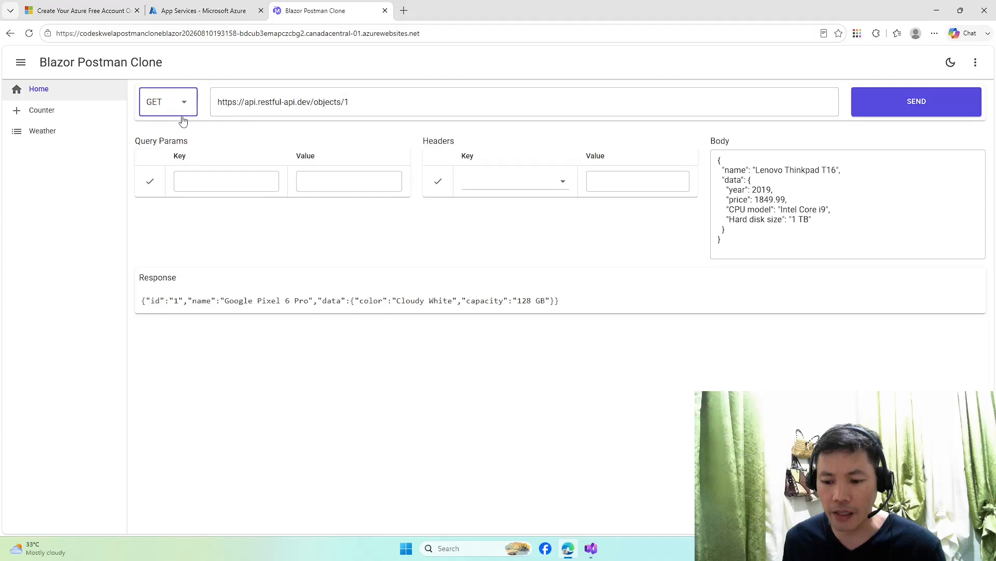
{"action": "left_click", "coordinate": [189, 155]}
{"action": "left_click", "coordinate": [411, 100]}
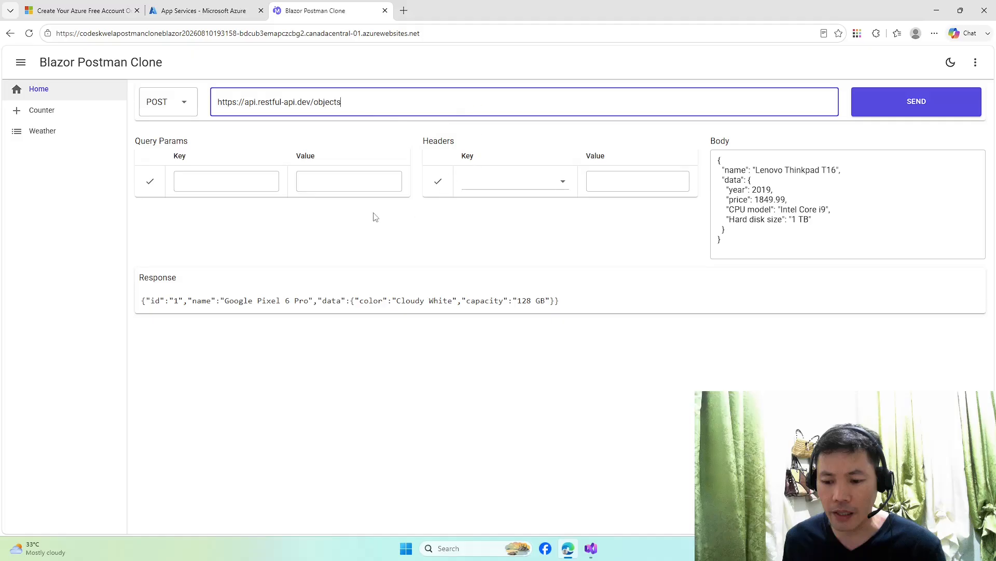
- Send the POST with the Lenovo Thinkpad T16 body, which fails with unsupported media type
{"action": "left_click", "coordinate": [797, 209]}
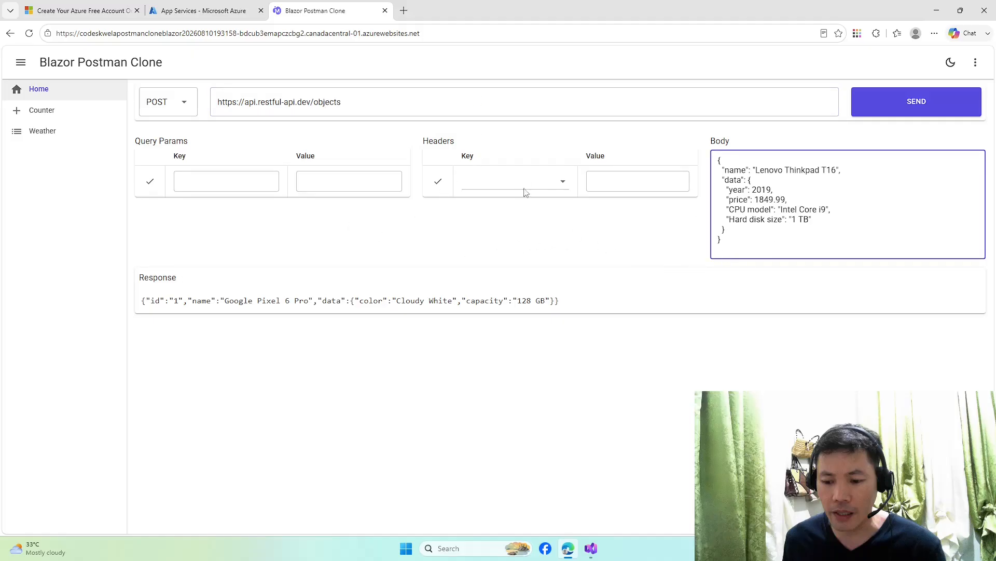
{"action": "left_click", "coordinate": [908, 107]}
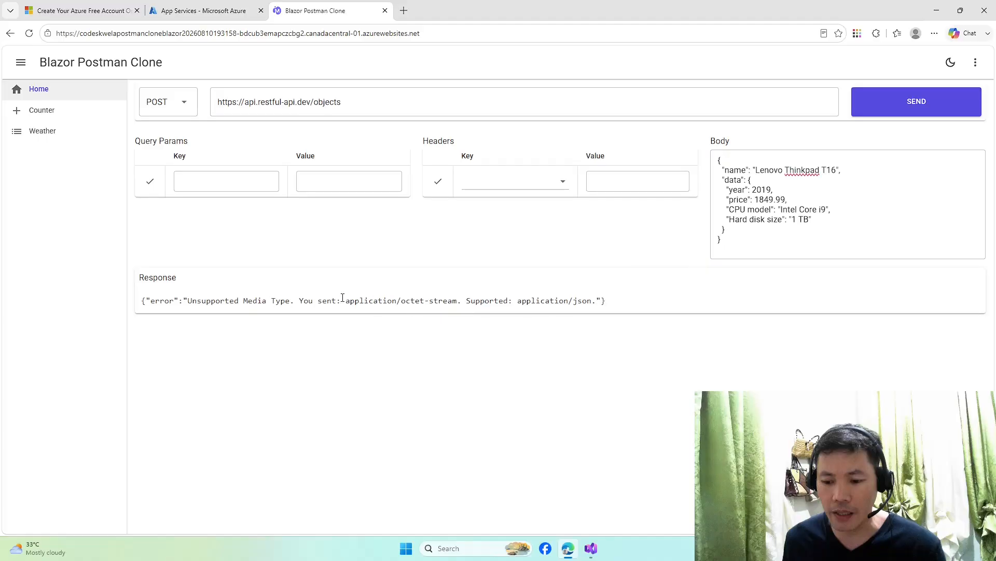
{"action": "left_click_drag", "start_coordinate": [258, 299], "coordinate": [601, 298]}
{"action": "left_click", "coordinate": [385, 301]}
- Add a Content-Type: application/json header and resend the POST to create the object
{"action": "left_click", "coordinate": [478, 181]}
{"action": "type", "text": "conten"}
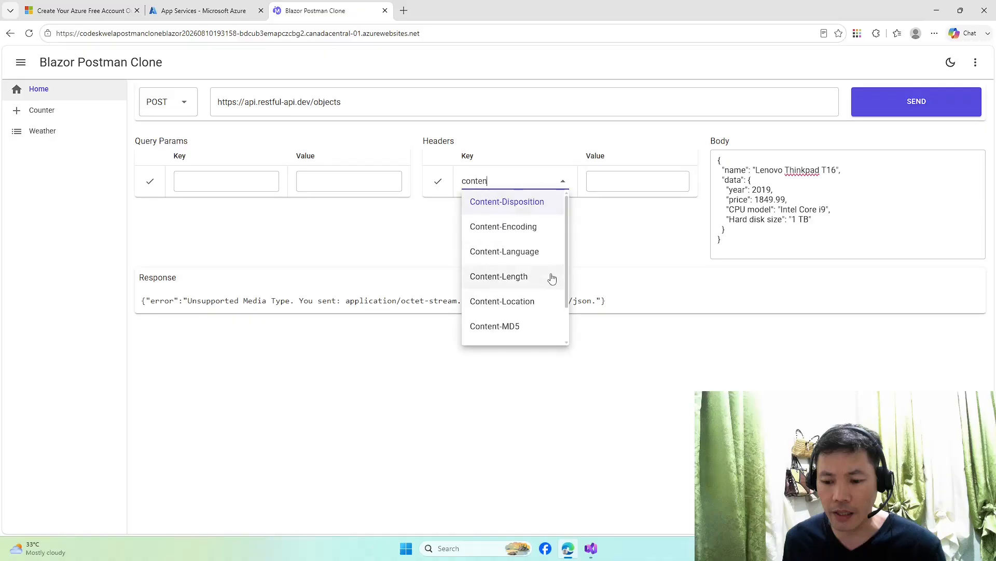
{"action": "type", "text": "t-ty"}
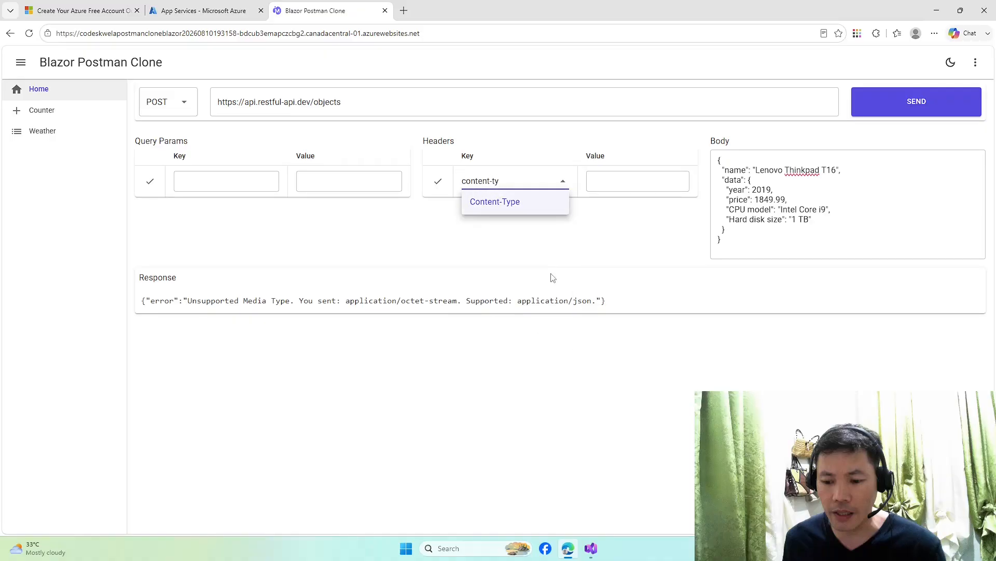
{"action": "key", "text": "Return"}
{"action": "key", "text": "Tab"}
{"action": "type", "text": "a"}
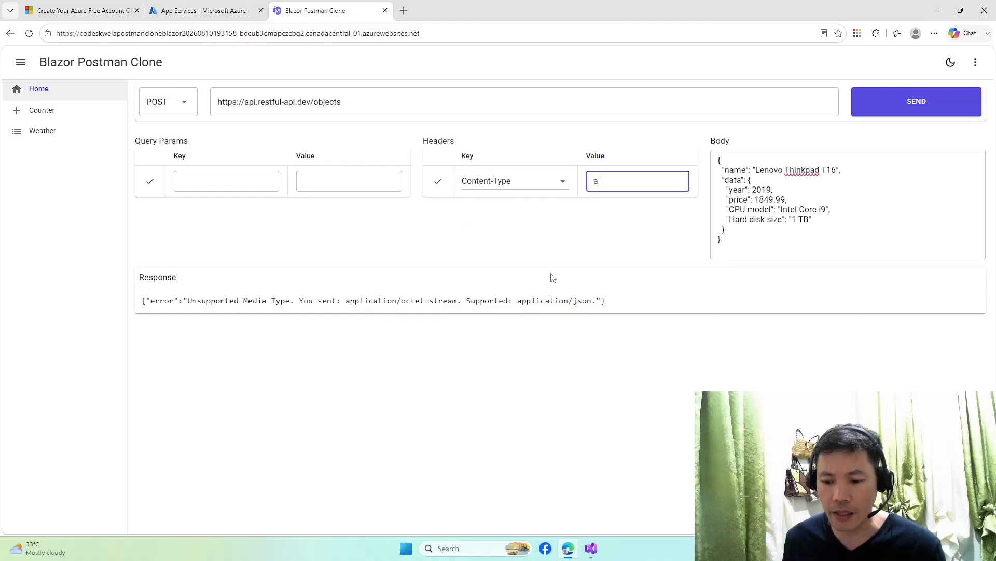
{"action": "type", "text": "pplication/json"}
{"action": "key", "text": "Tab"}
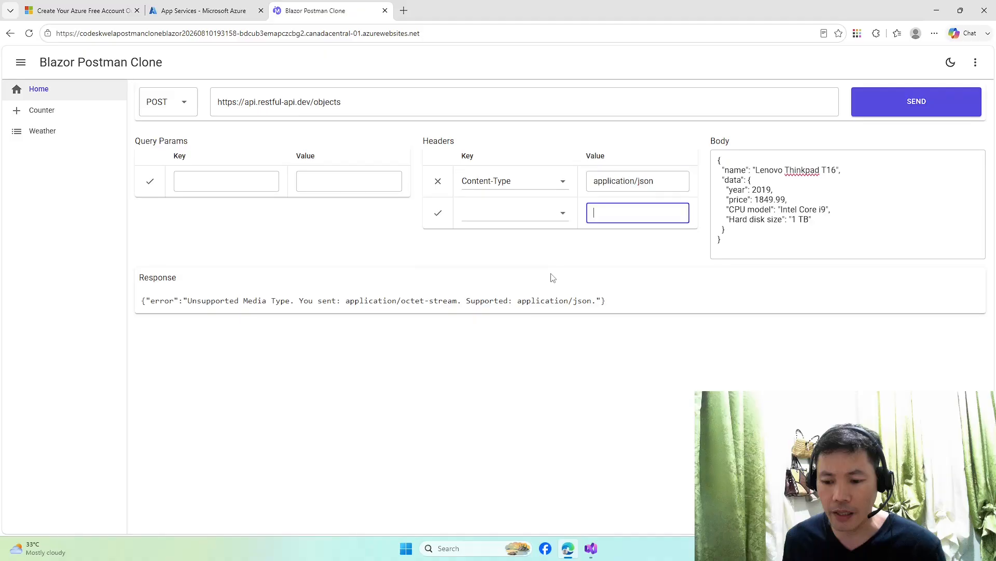
{"action": "left_click", "coordinate": [915, 110]}
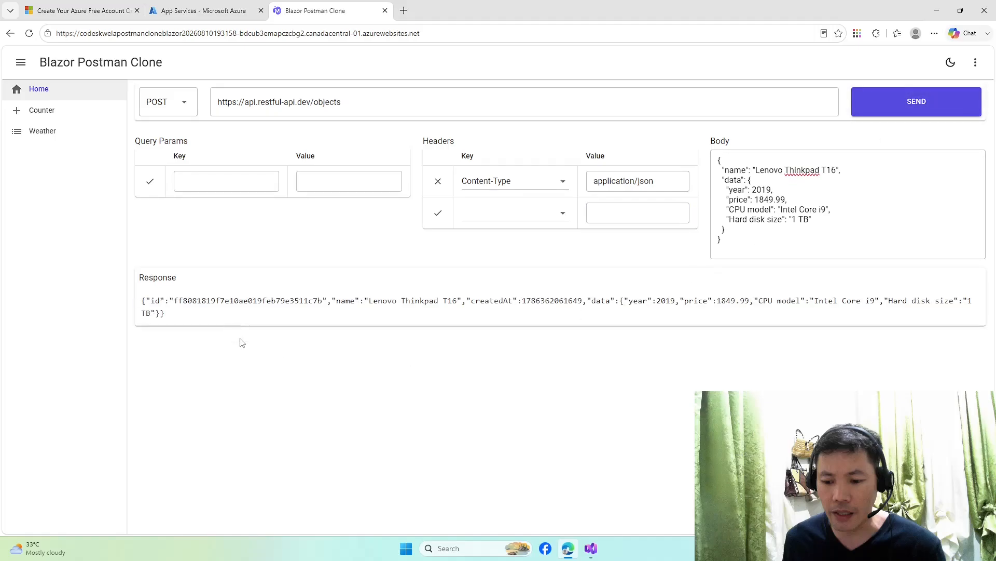
- Copy the new object's id from the Response and append it after objects/ in the URL
{"action": "left_click_drag", "start_coordinate": [200, 320], "coordinate": [118, 305]}
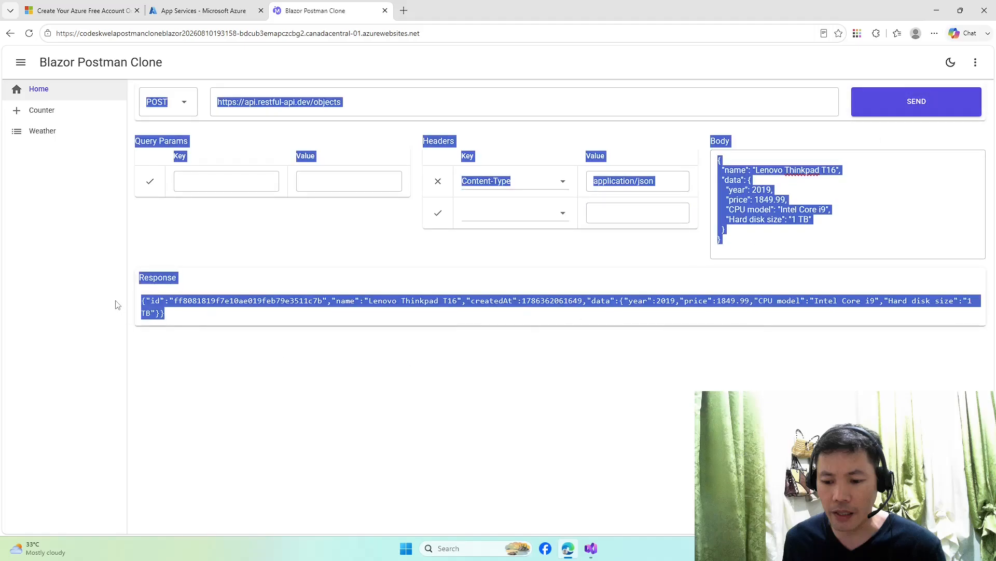
{"action": "left_click", "coordinate": [208, 313]}
{"action": "left_click_drag", "start_coordinate": [190, 319], "coordinate": [142, 301]}
{"action": "left_click", "coordinate": [349, 103]}
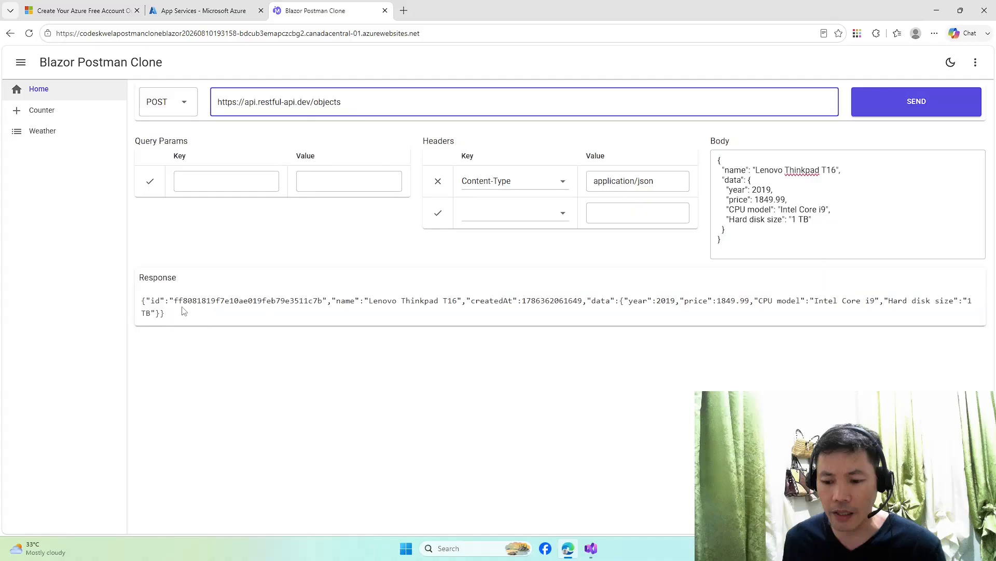
{"action": "double_click", "coordinate": [195, 300]}
{"action": "key", "text": "ctrl+c"}
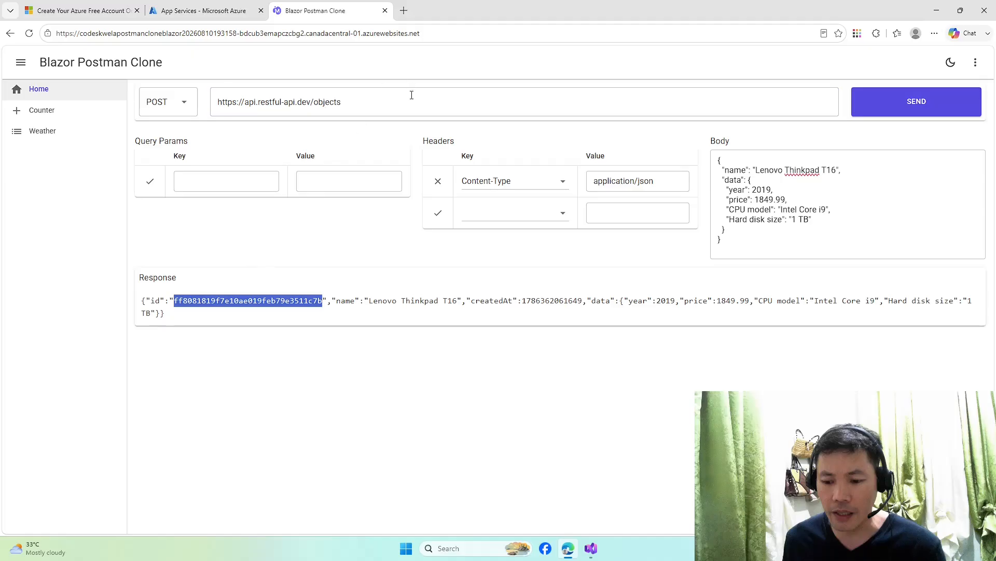
{"action": "left_click", "coordinate": [414, 101]}
{"action": "type", "text": "/"}
{"action": "key", "text": "ctrl+v"}
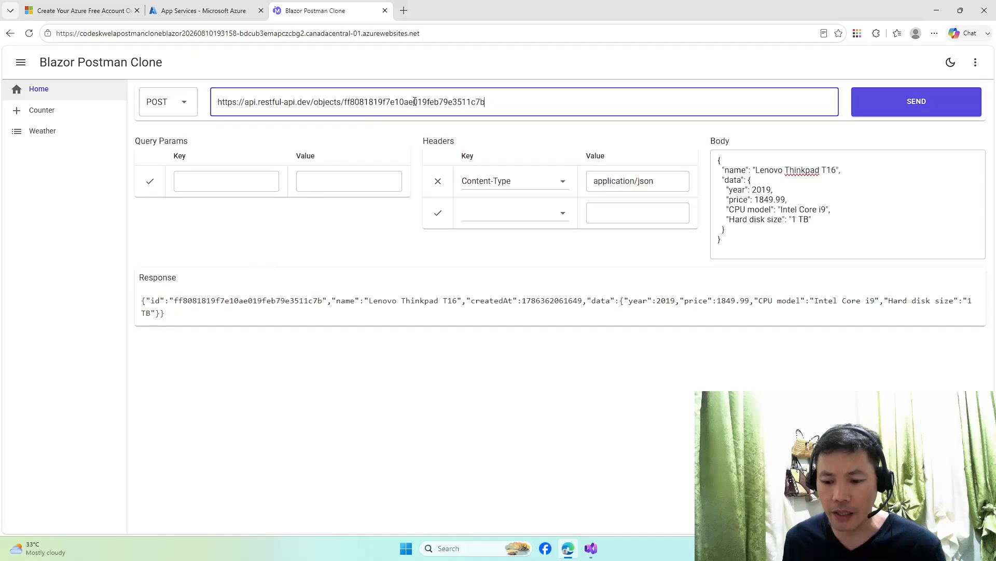
- Switch the method to GET and fetch the new Lenovo Thinkpad T16 object by id
{"action": "left_click", "coordinate": [192, 102]}
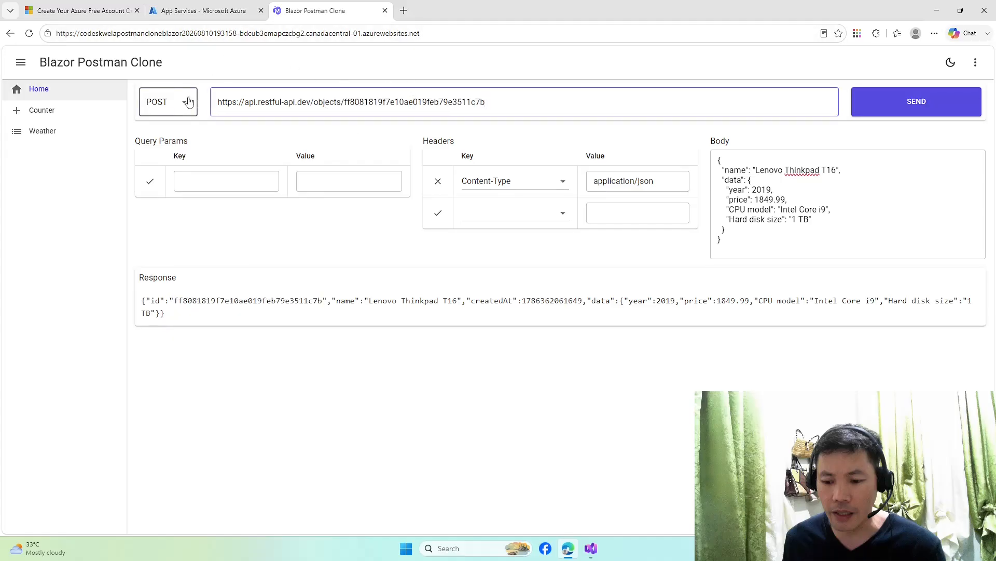
{"action": "left_click", "coordinate": [171, 133]}
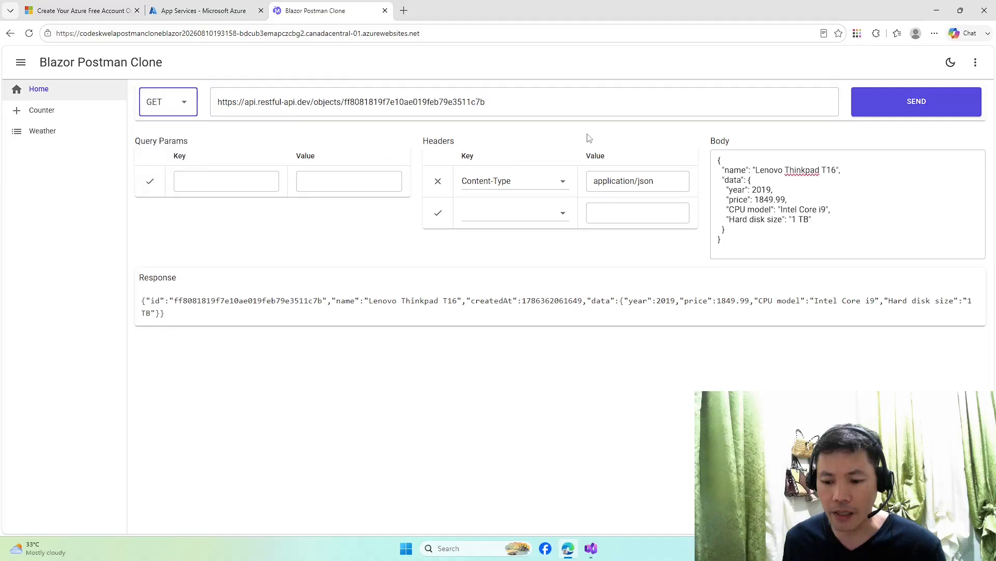
{"action": "left_click", "coordinate": [874, 110]}
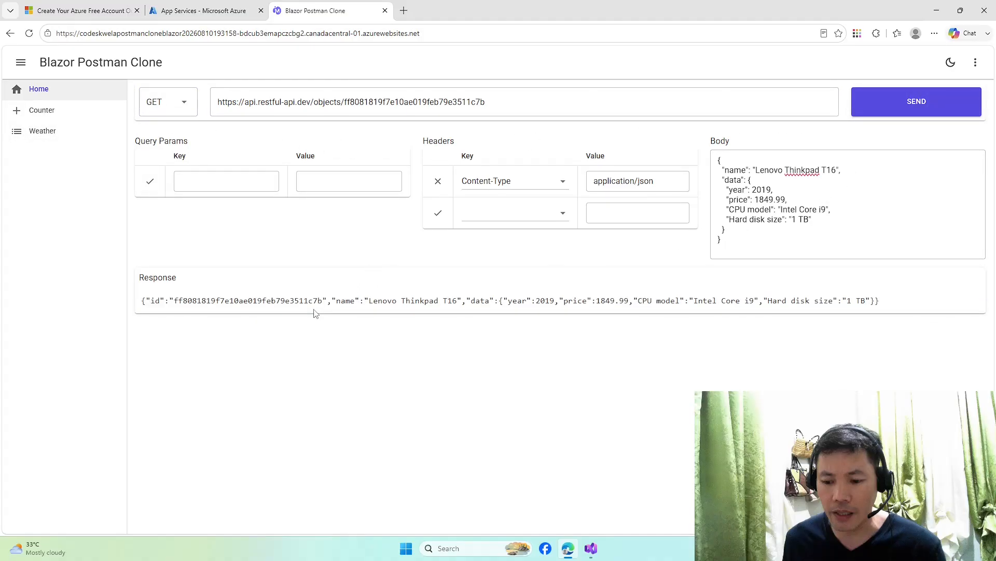
{"action": "left_click_drag", "start_coordinate": [290, 300], "coordinate": [762, 300]}
{"action": "left_click", "coordinate": [763, 301]}
{"action": "left_click", "coordinate": [449, 34]}
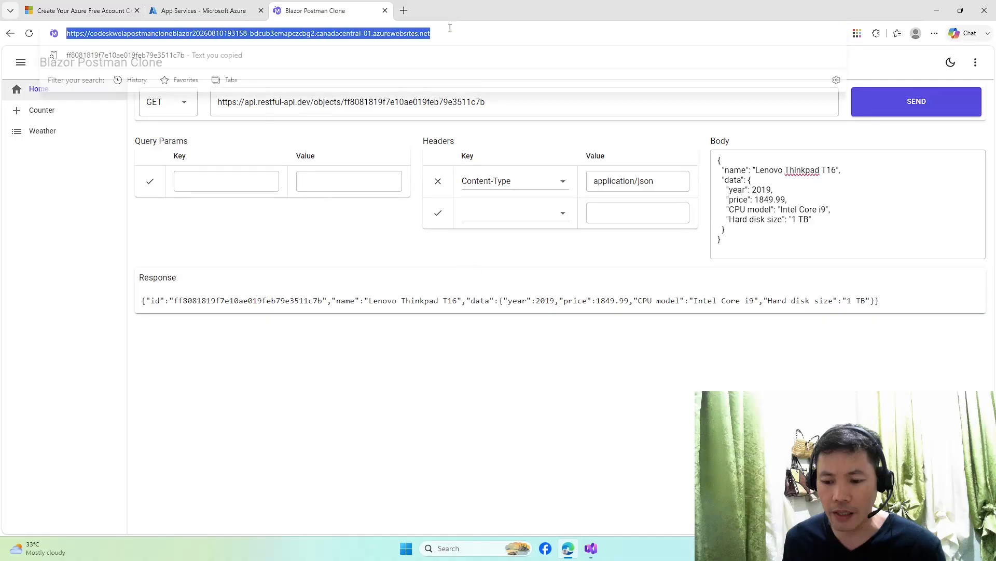
{"action": "left_click", "coordinate": [443, 374]}
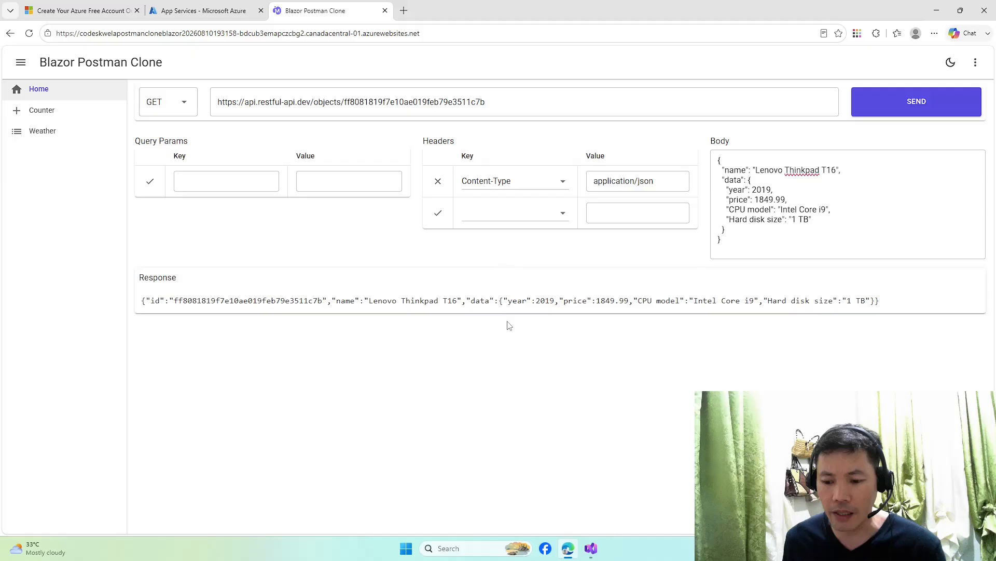
{"action": "left_click", "coordinate": [451, 34]}
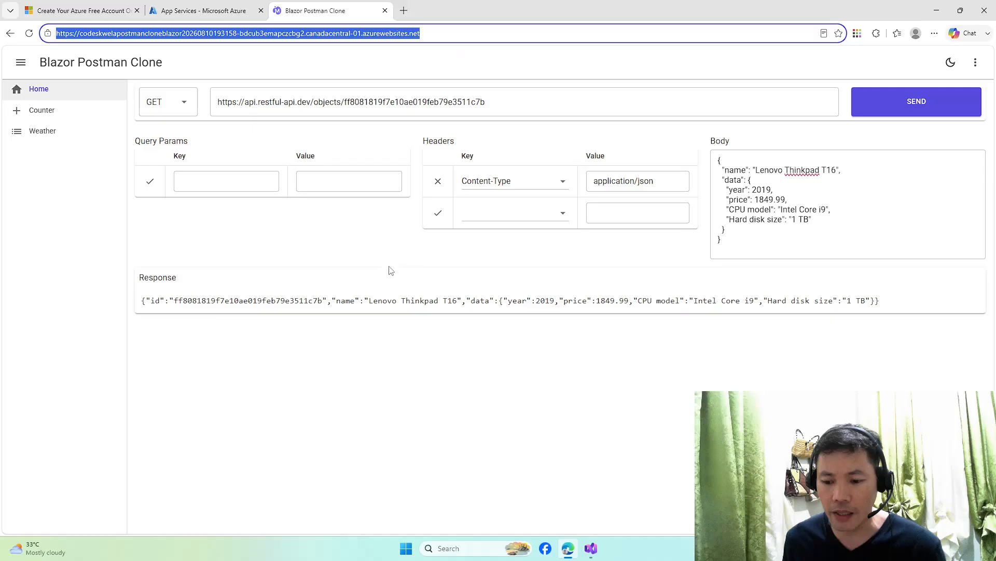
{"action": "left_click", "coordinate": [410, 363]}
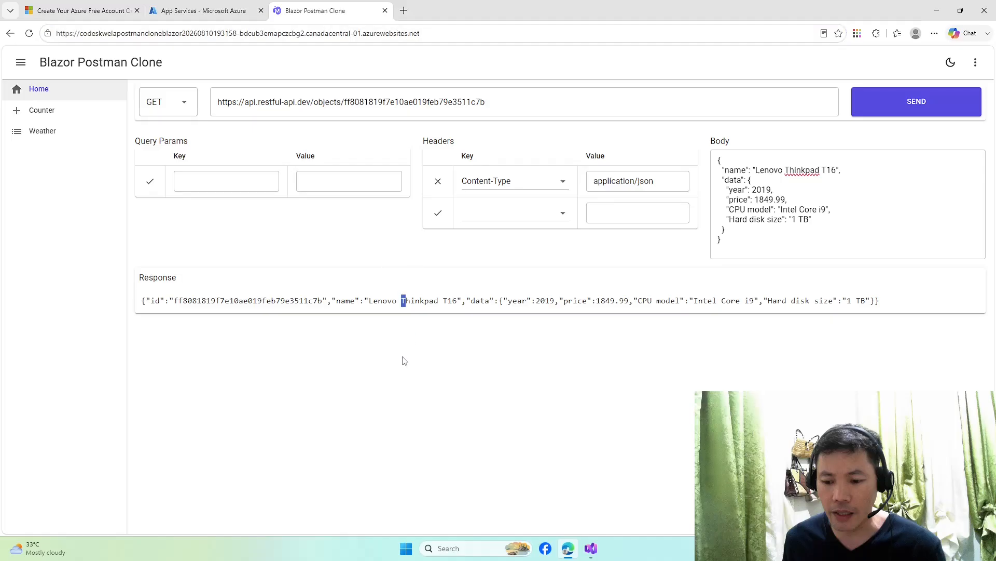
{"action": "left_click", "coordinate": [403, 351]}
- Review the fetched object's details, then go back to Visual Studio's publish summary
{"action": "left_click_drag", "start_coordinate": [591, 306], "coordinate": [395, 310]}
{"action": "left_click", "coordinate": [396, 310]}
{"action": "key", "text": "alt+Tab"}
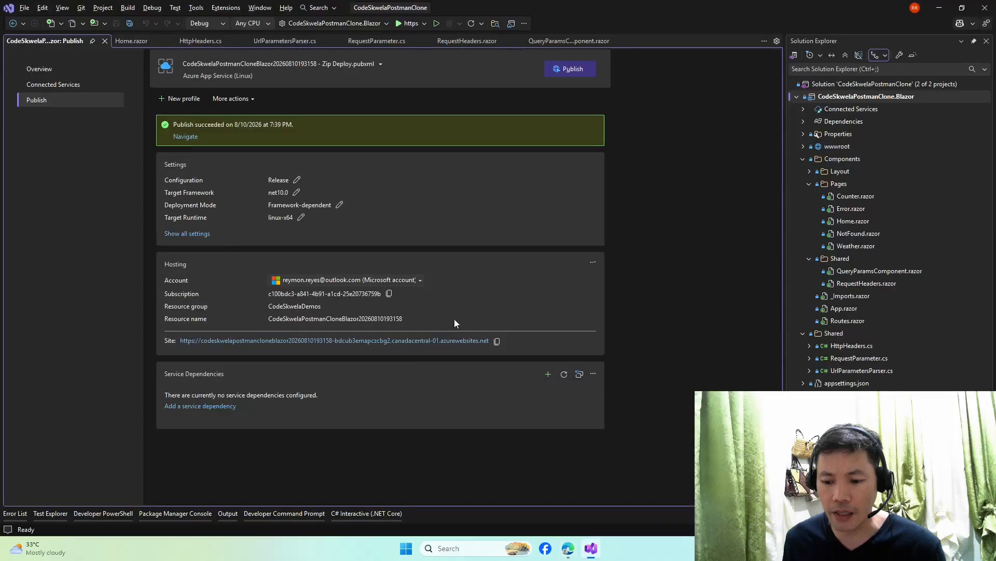